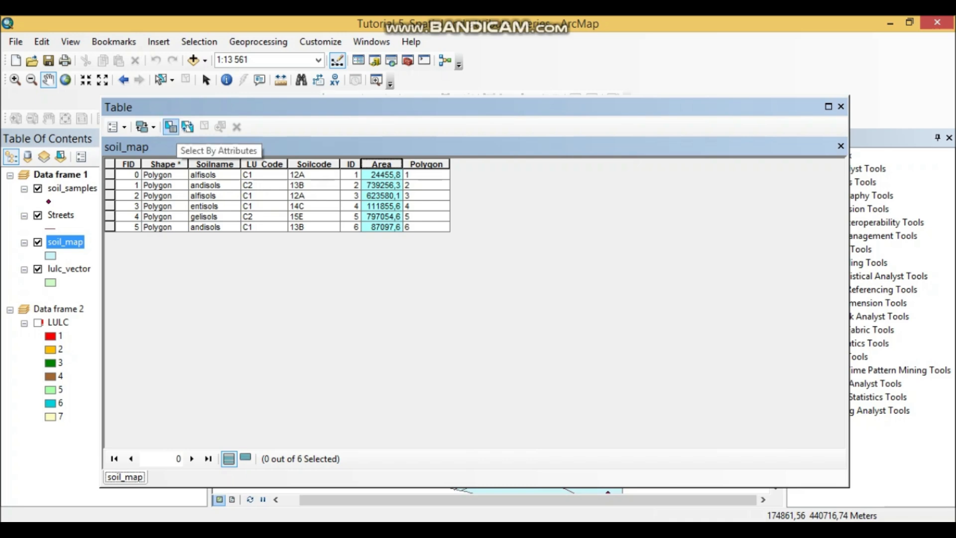
Build a Select by Attributes query on the soil_map table with the expression "Area" >100000, creating a new selection.
click(171, 126)
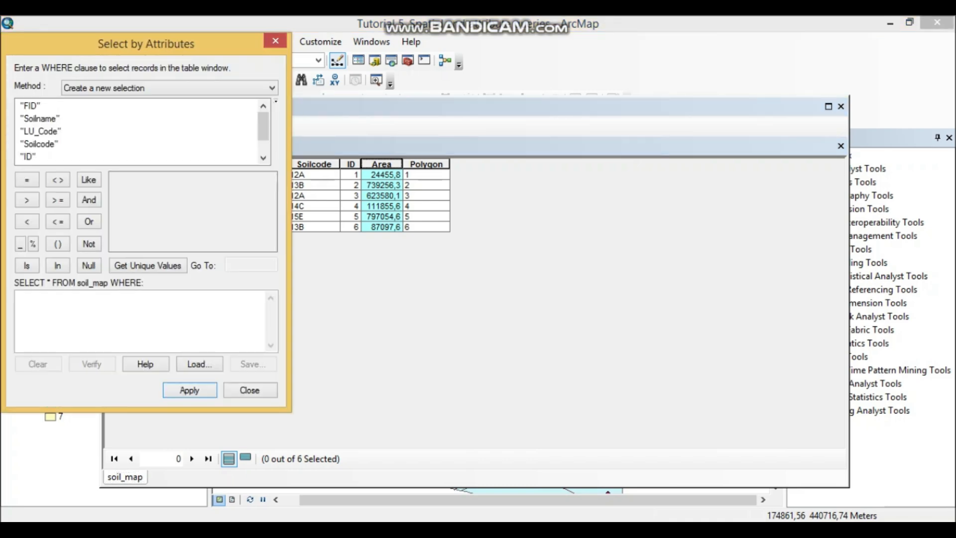
drag(146, 43, 690, 106)
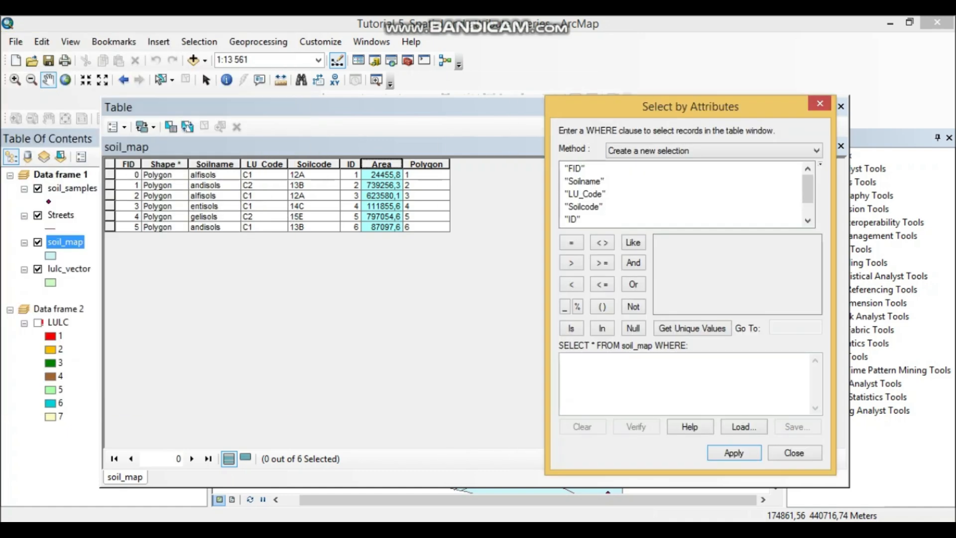
drag(807, 188, 808, 201)
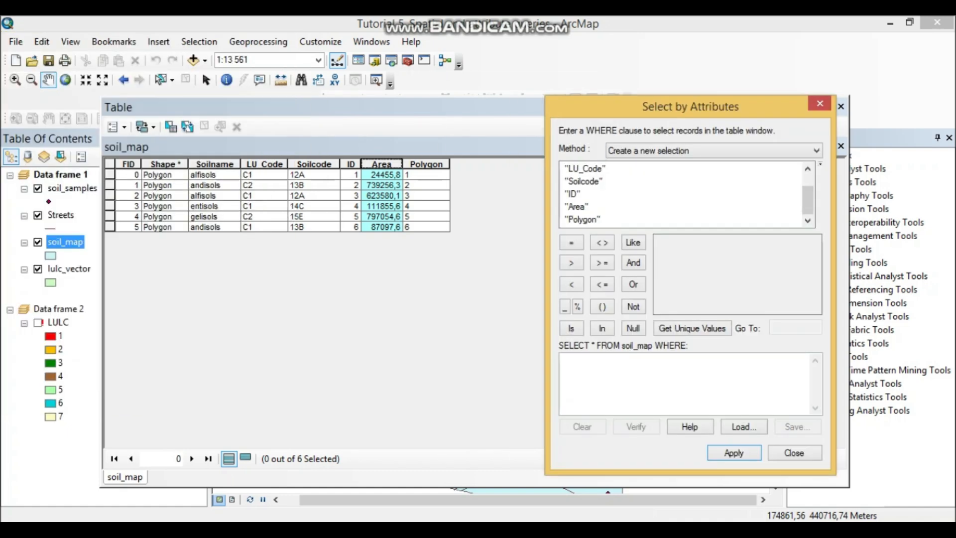
click(577, 206)
double_click(577, 206)
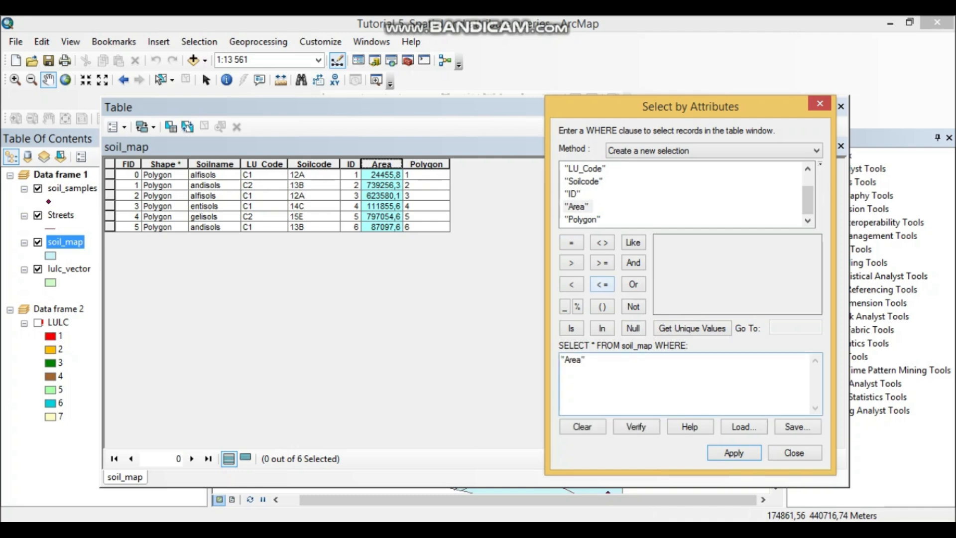
click(571, 262)
text(100000)
Capture the query dialog and paste the image below exercise a in the Word document, returning to ArcMap.
key(alt+Print)
key(alt+Tab)
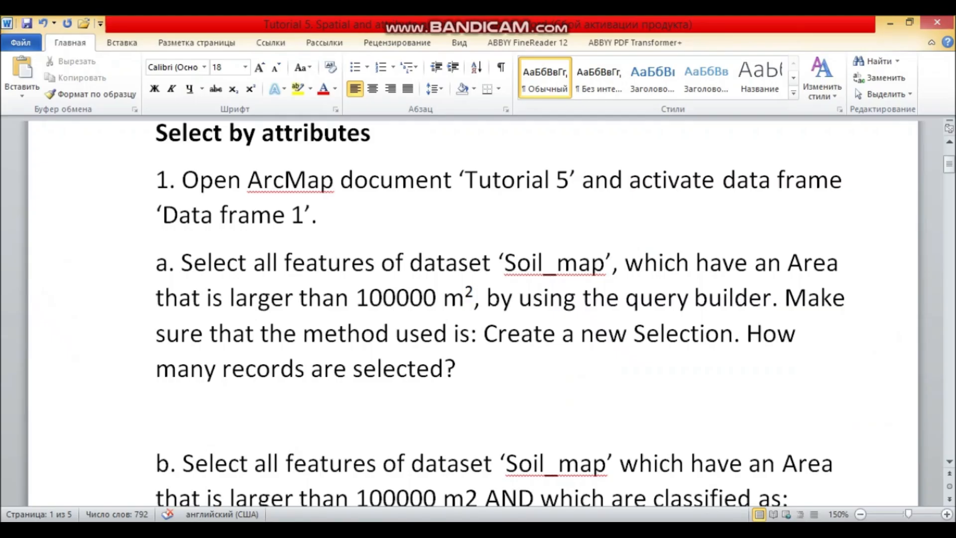
key(ctrl+v)
key(alt+Tab)
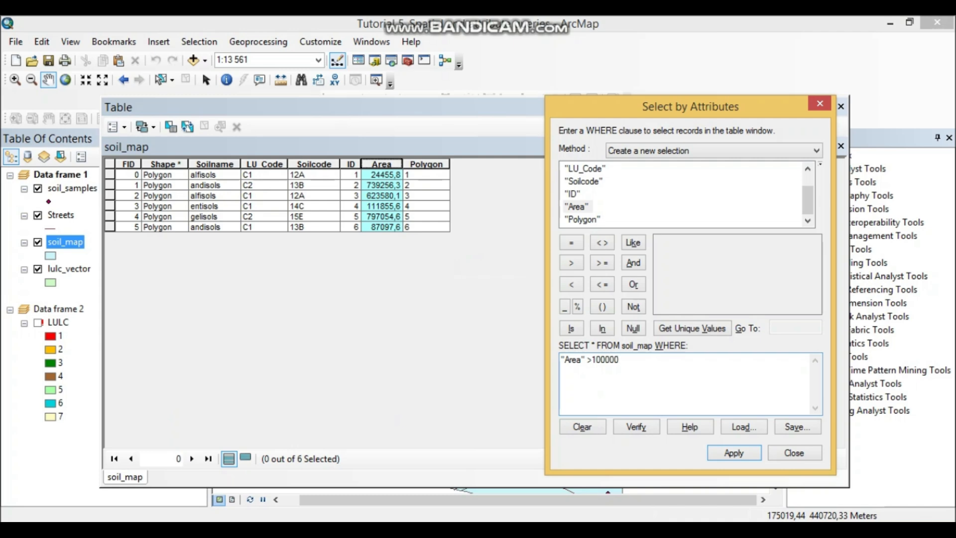
Verify the "Area" >100000 expression, apply the selection to soil_map, and close the attribute table.
click(636, 427)
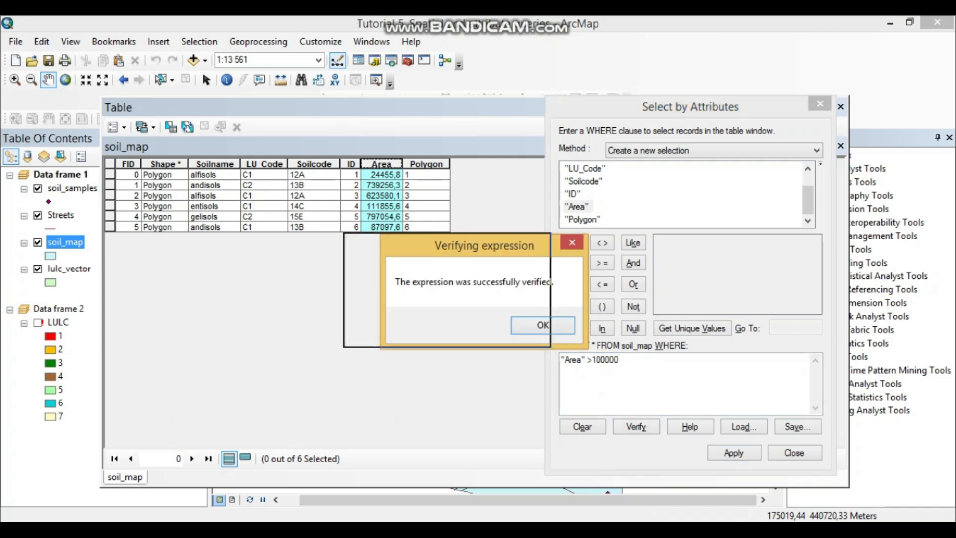
drag(484, 245, 385, 249)
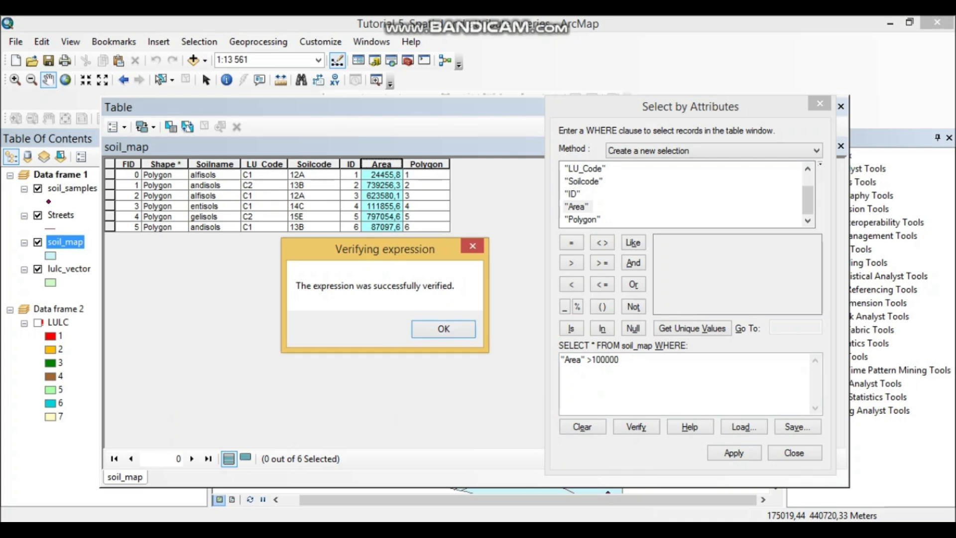
click(443, 329)
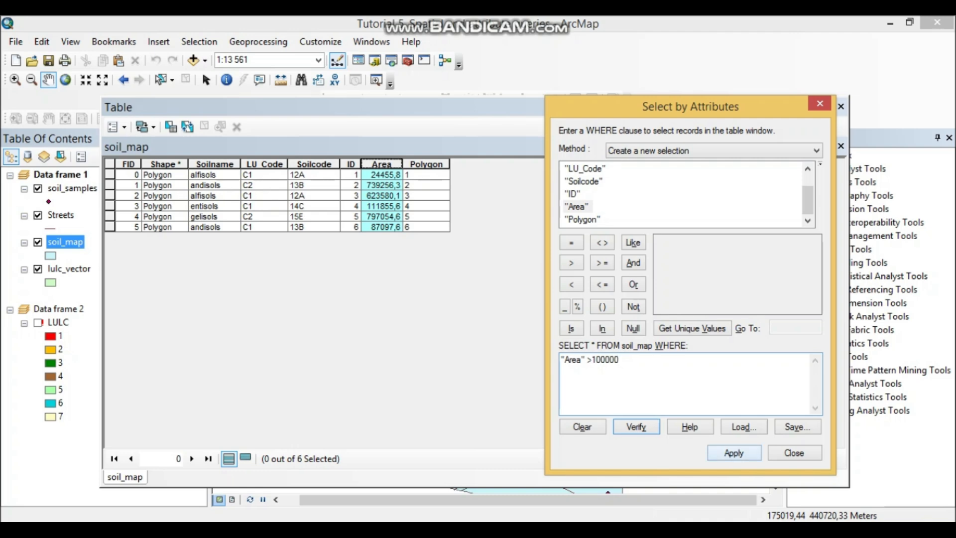
click(734, 453)
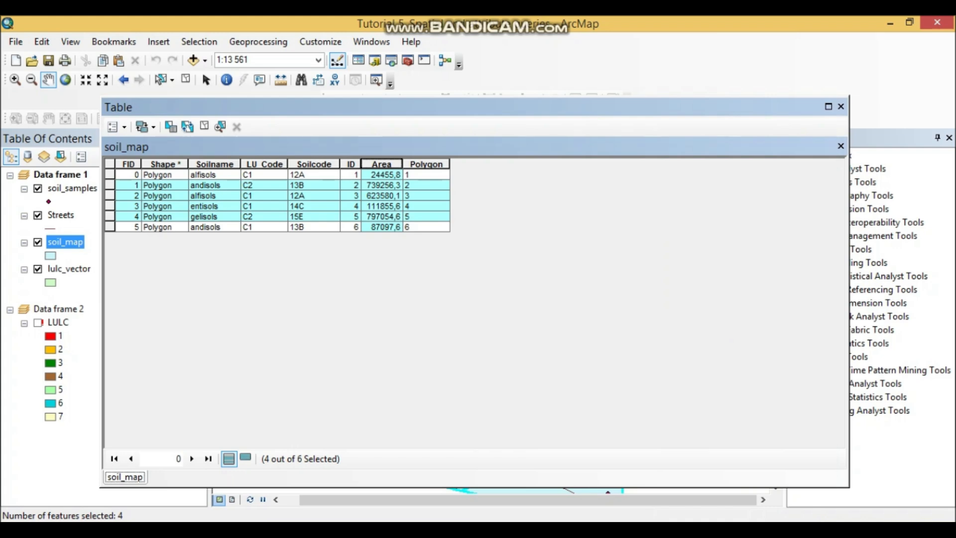
click(841, 106)
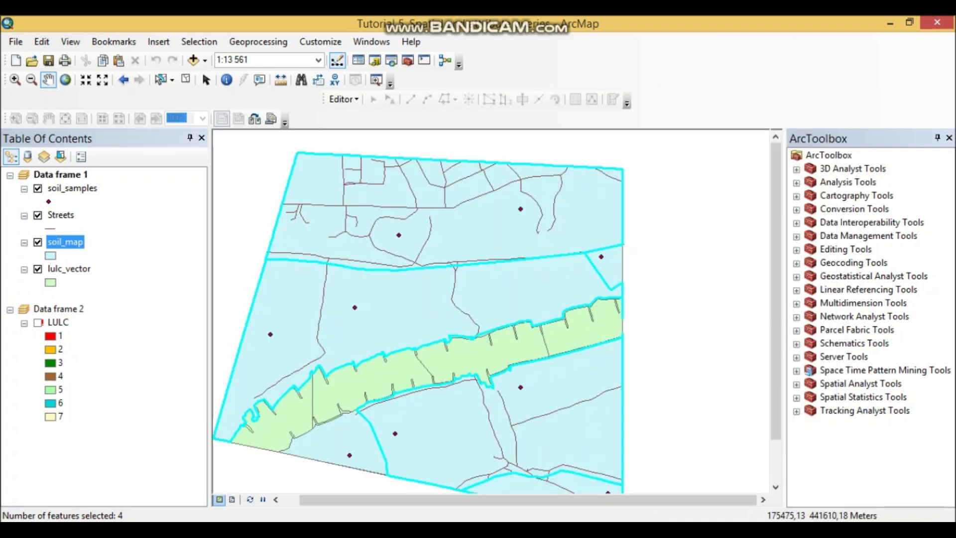
Hide the soil_samples, Streets and lulc_vector layers so only soil_map is displayed in Data frame 1.
click(38, 189)
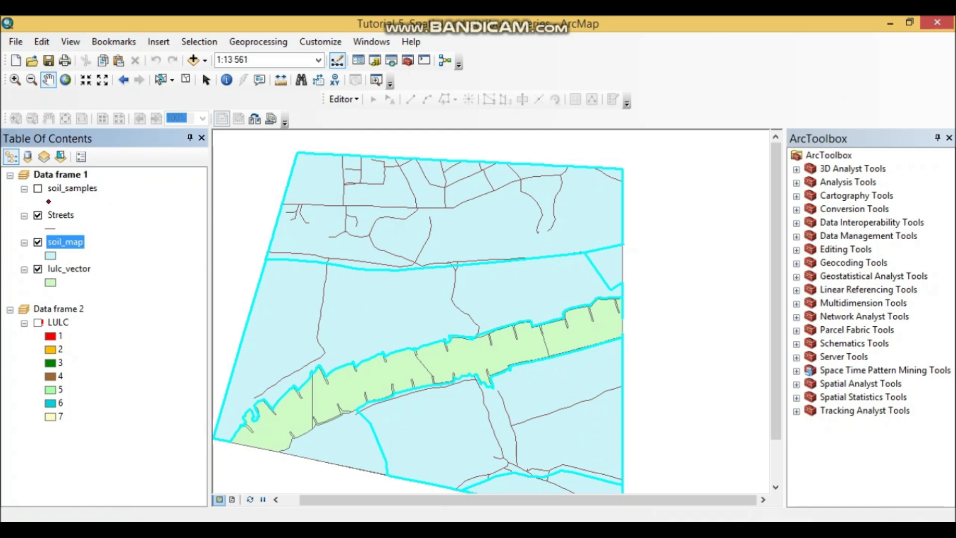
click(38, 215)
click(38, 269)
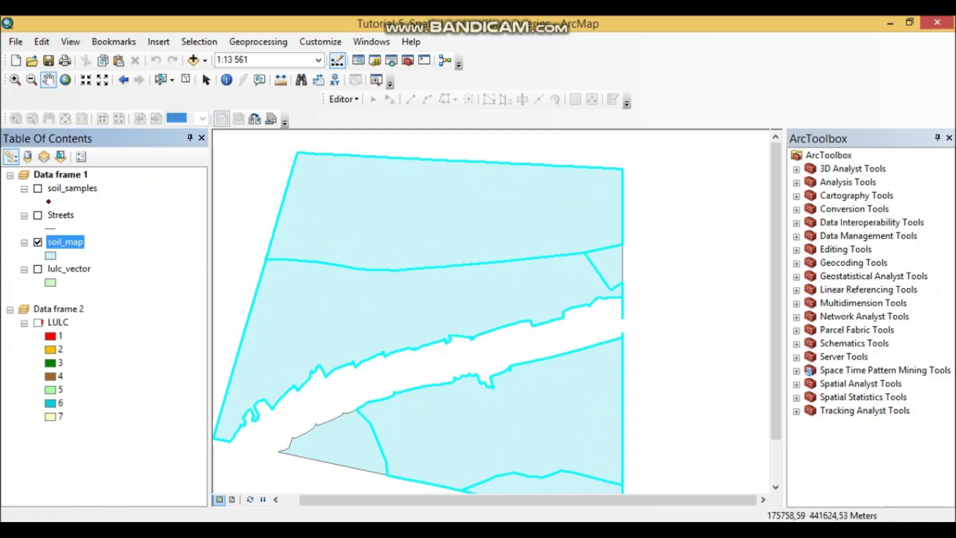
Symbolize soil_map by unique values of the Soilcode field, adding all values and leaving out the all other values class.
scroll(427, 320, up, 1)
right_click(65, 241)
click(114, 509)
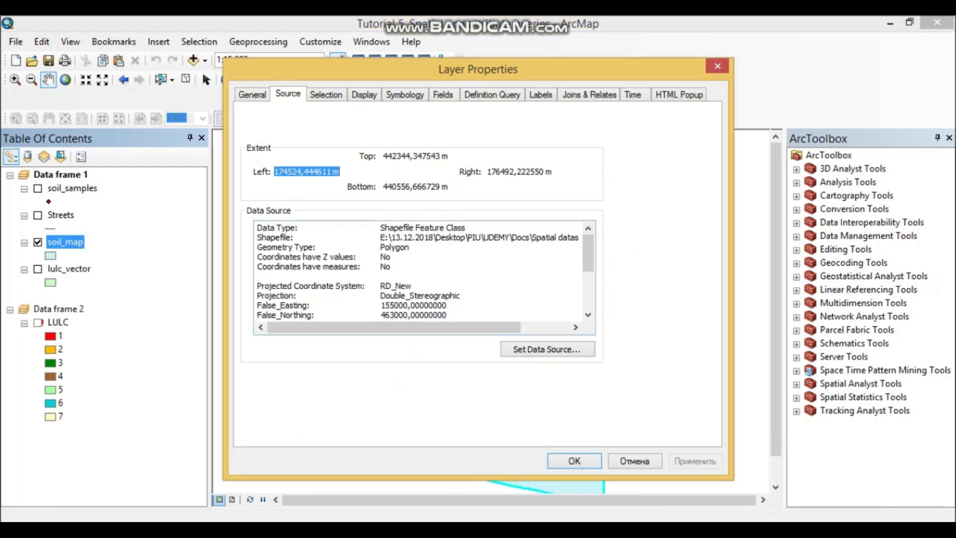
click(405, 94)
click(263, 145)
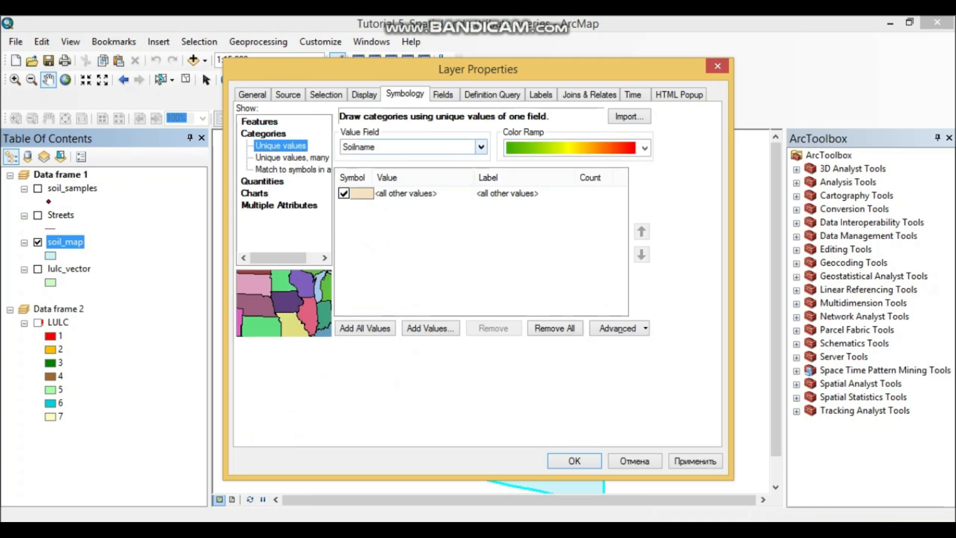
click(481, 147)
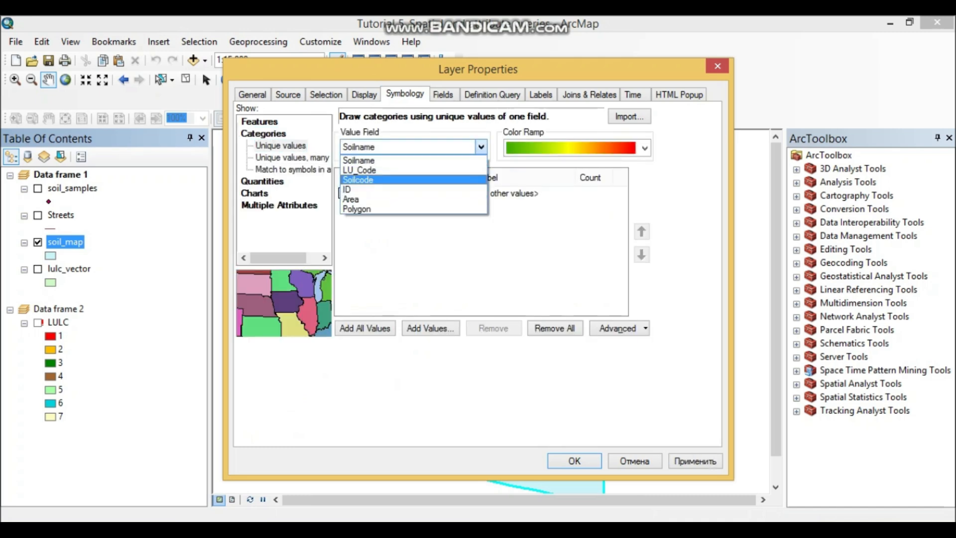
click(358, 179)
click(365, 328)
click(344, 193)
click(574, 461)
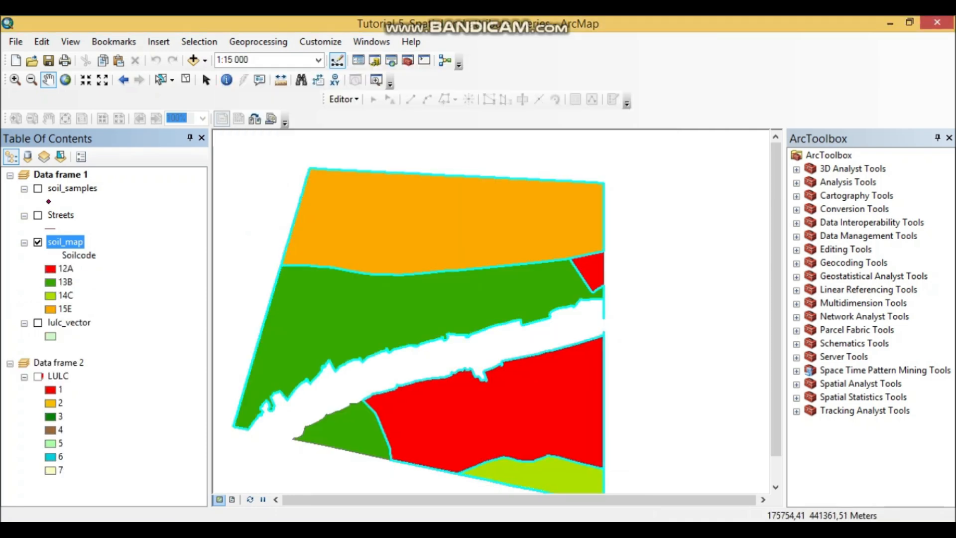
Open the soil_map attribute table, paste its screenshot below the query image in the Word document, and close the table.
scroll(493, 344, up, 1)
right_click(67, 242)
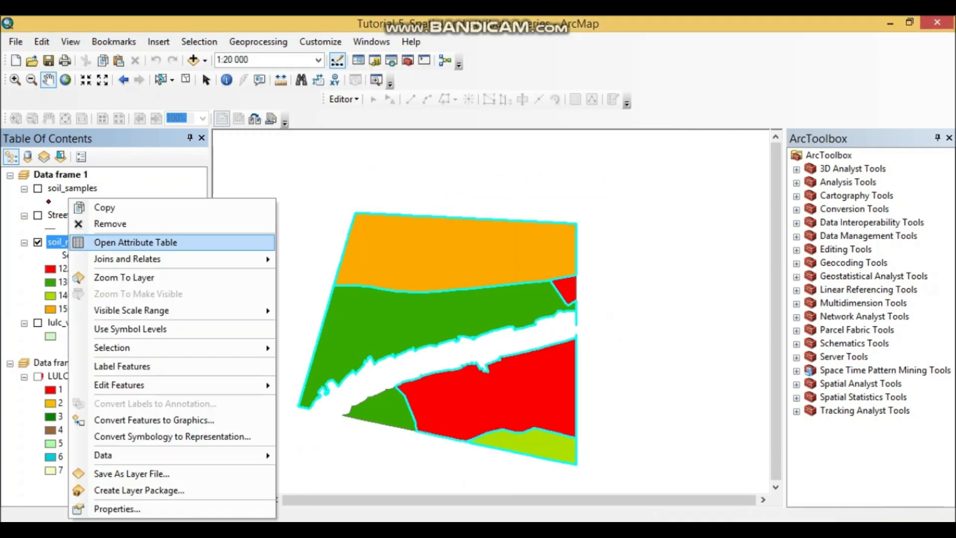
click(115, 241)
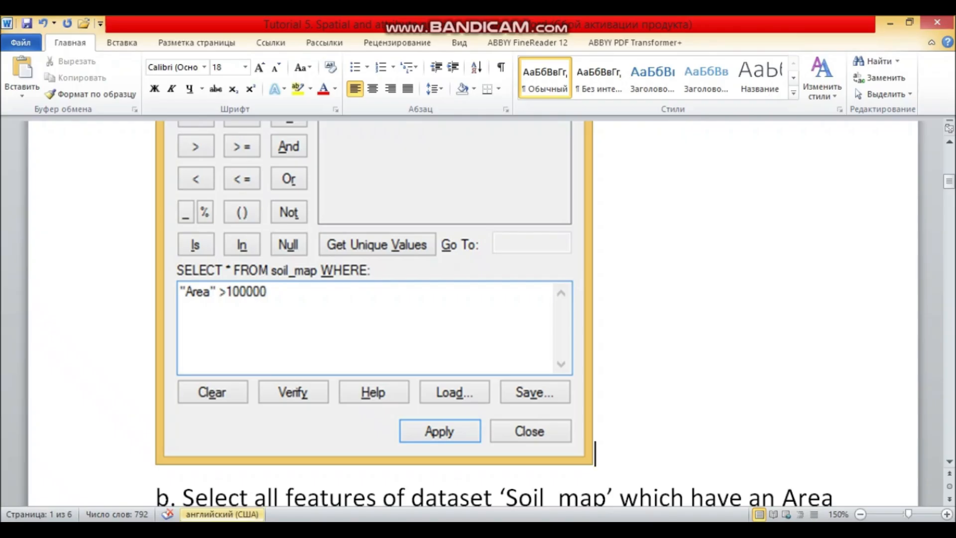
scroll(478, 298, down, 3)
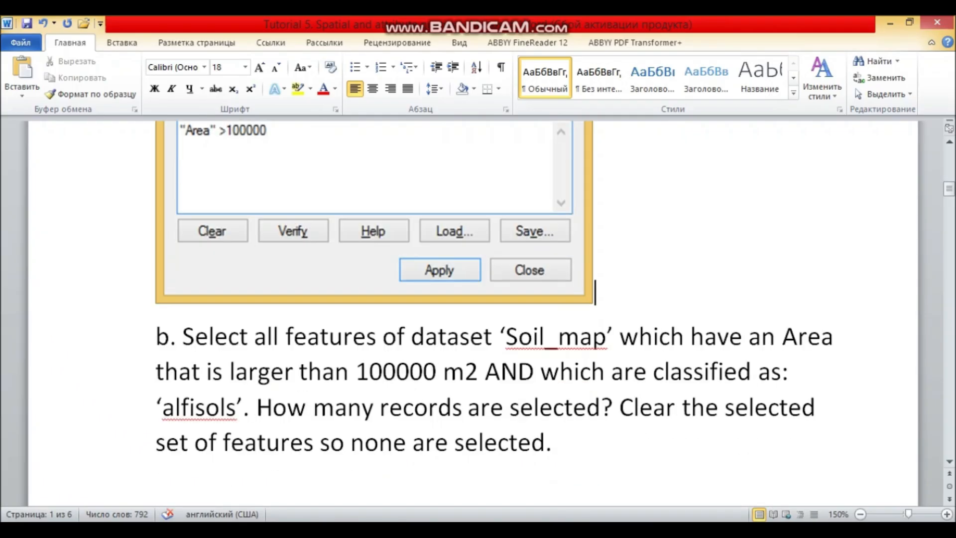
key(Return)
key(ctrl+v)
key(alt+Tab)
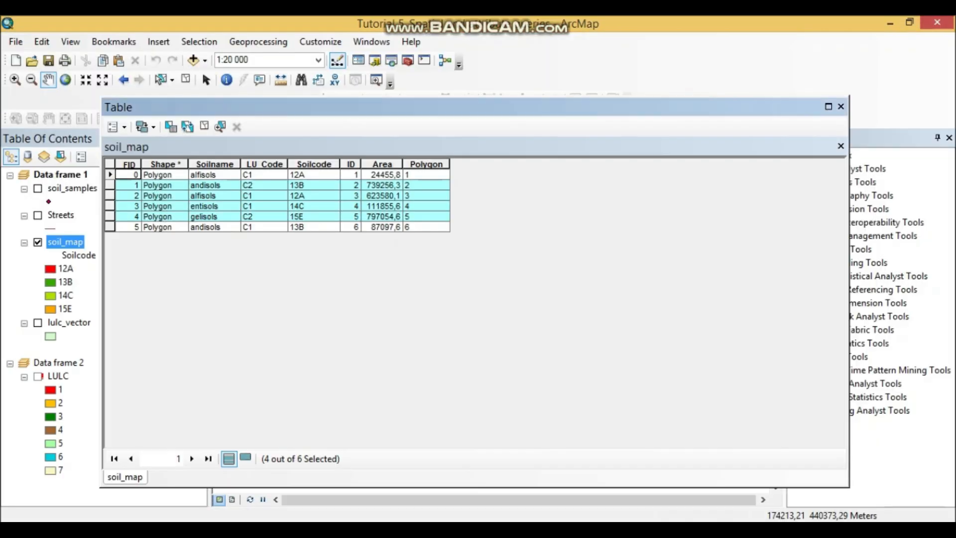
click(841, 106)
Switch to the Word document, read exercise b, and add an empty paragraph below it.
key(alt+Tab)
scroll(498, 298, down, 5)
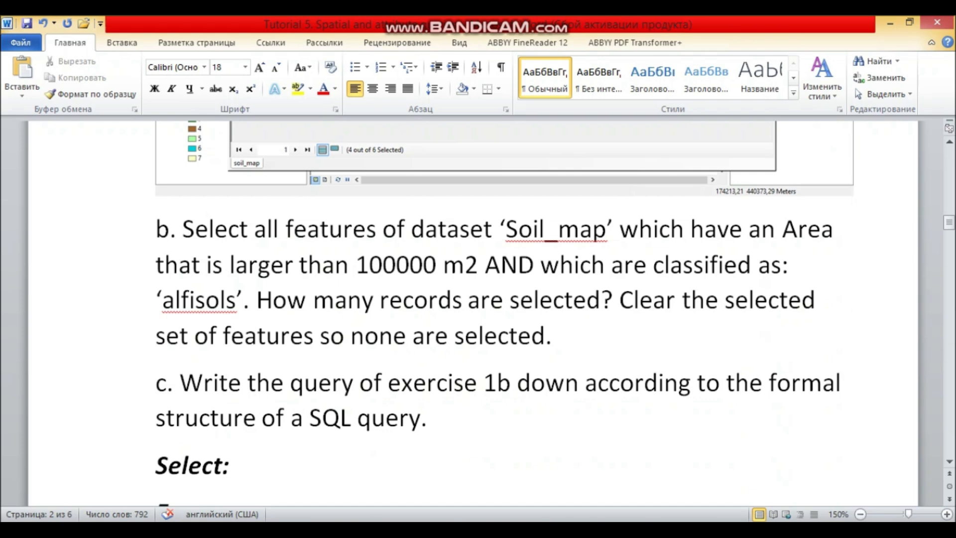
drag(479, 266, 465, 266)
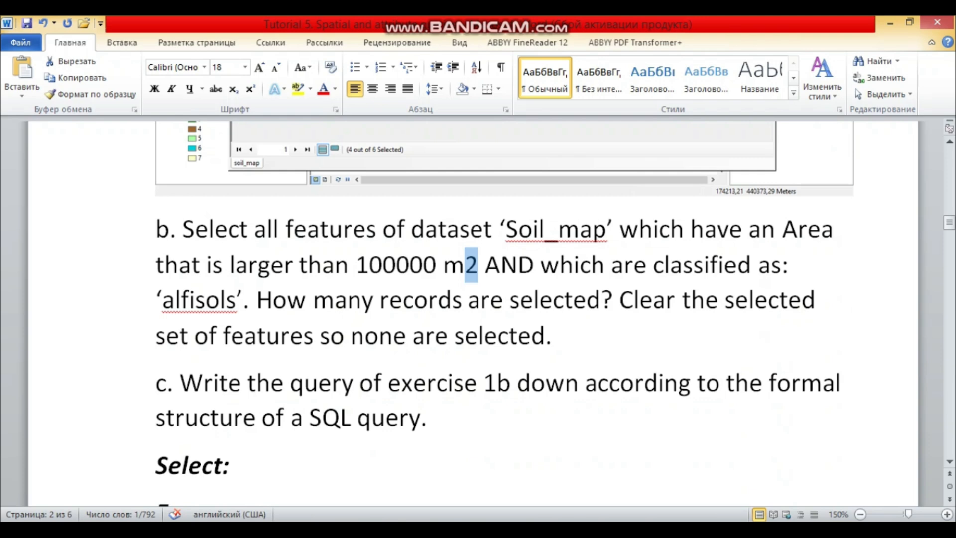
click(553, 336)
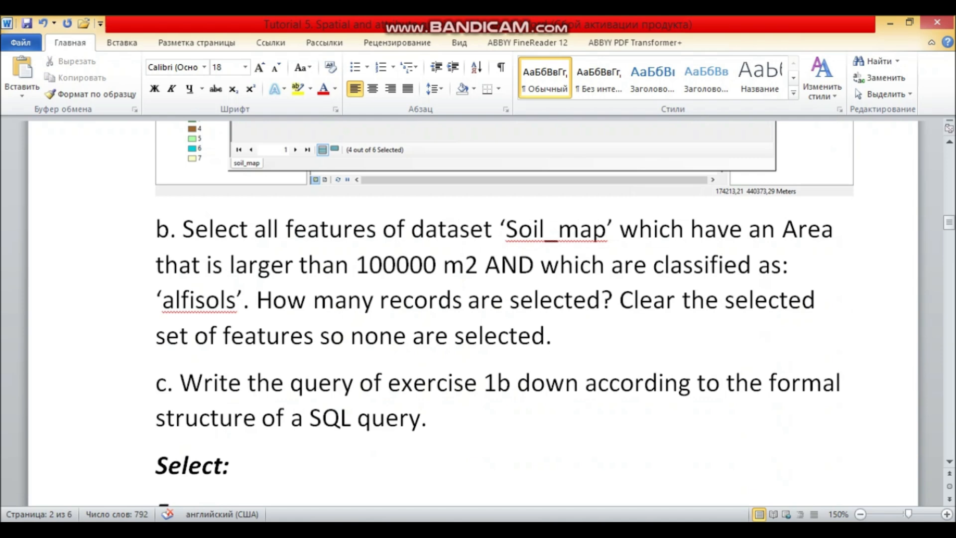
key(Return)
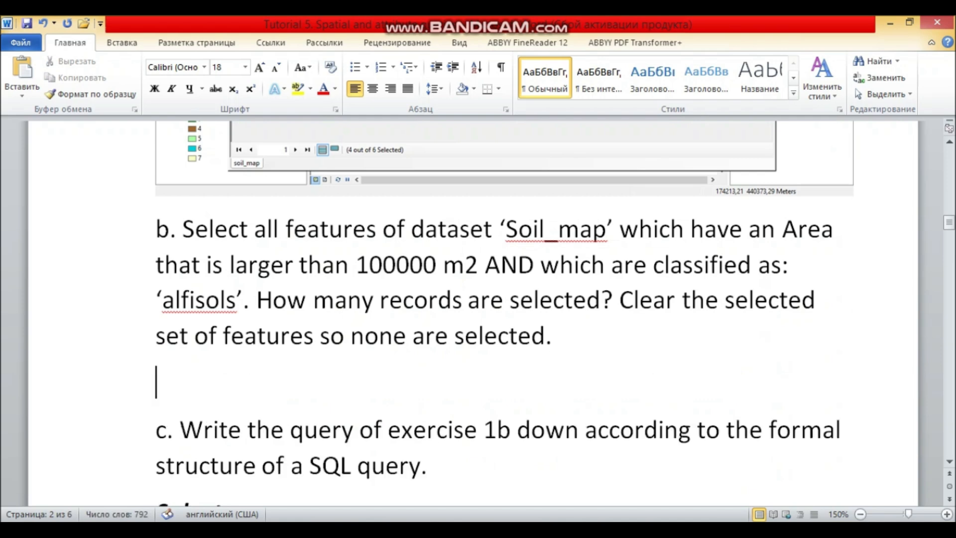
Clear the selected features in ArcMap and open Select by Attributes from the soil_map attribute table.
key(alt+Tab)
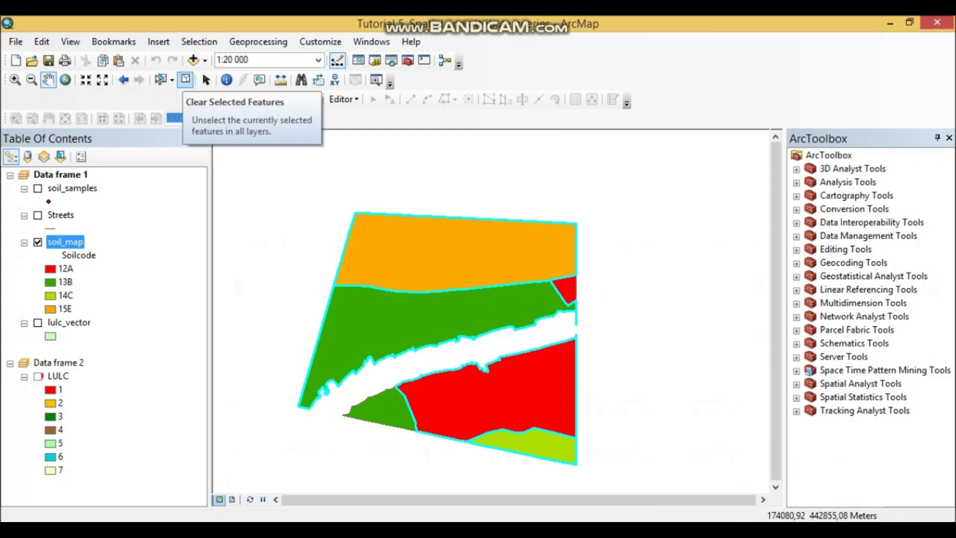
click(185, 80)
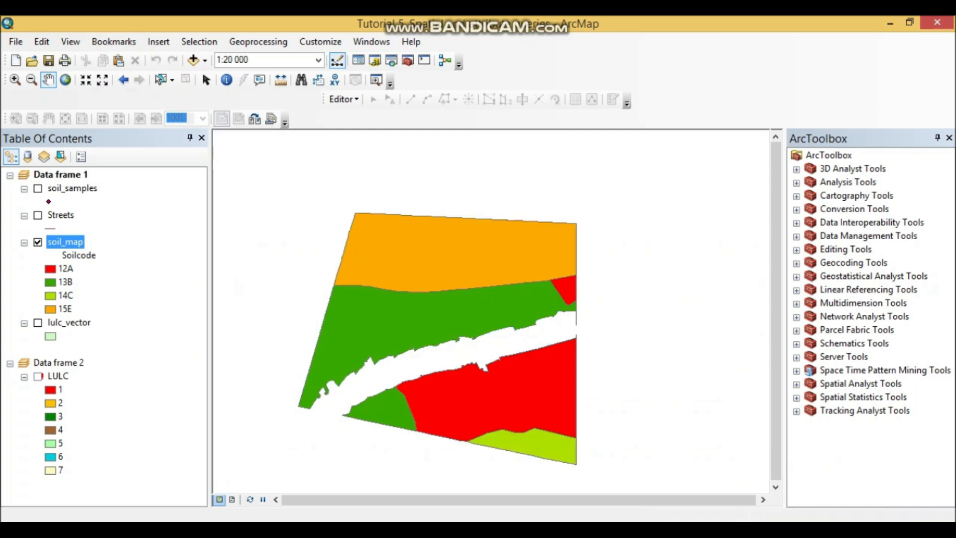
right_click(66, 242)
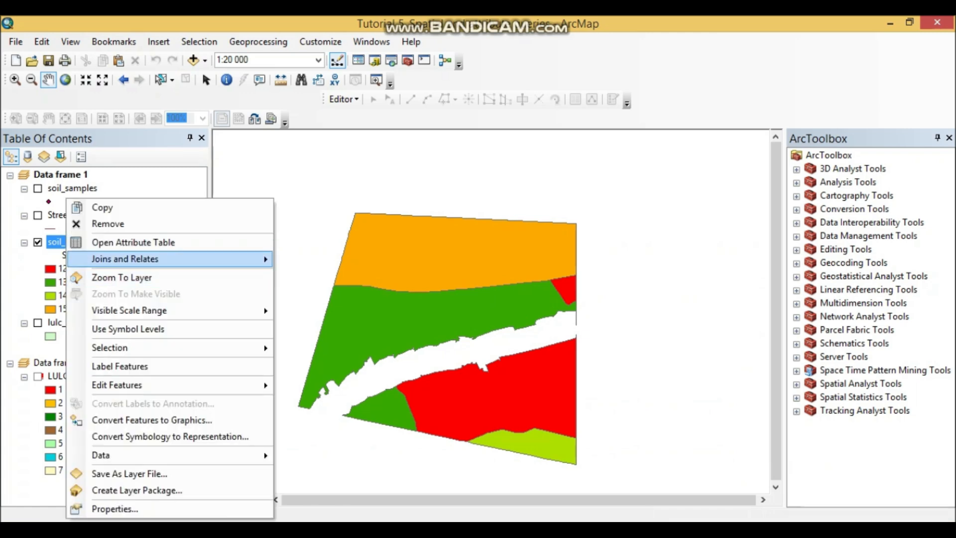
click(130, 242)
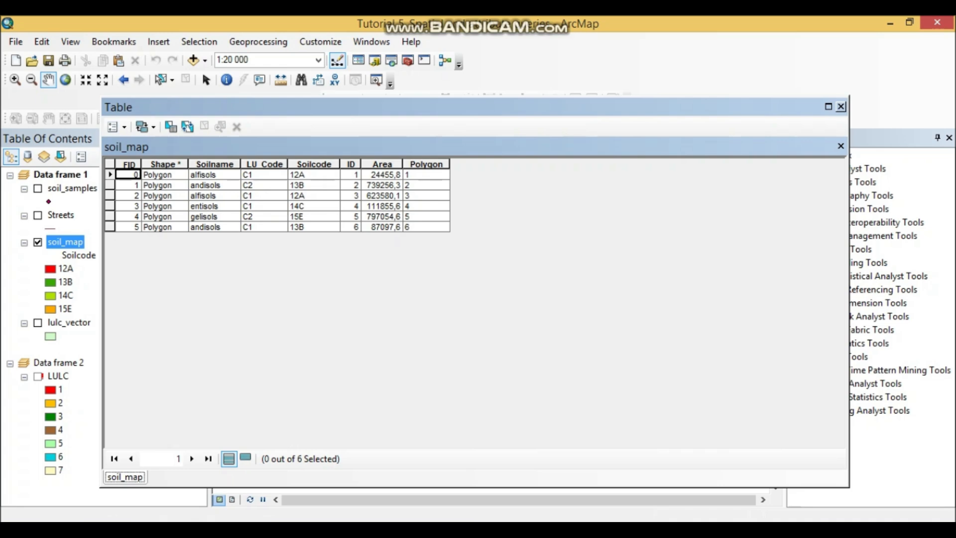
click(170, 126)
drag(145, 43, 735, 75)
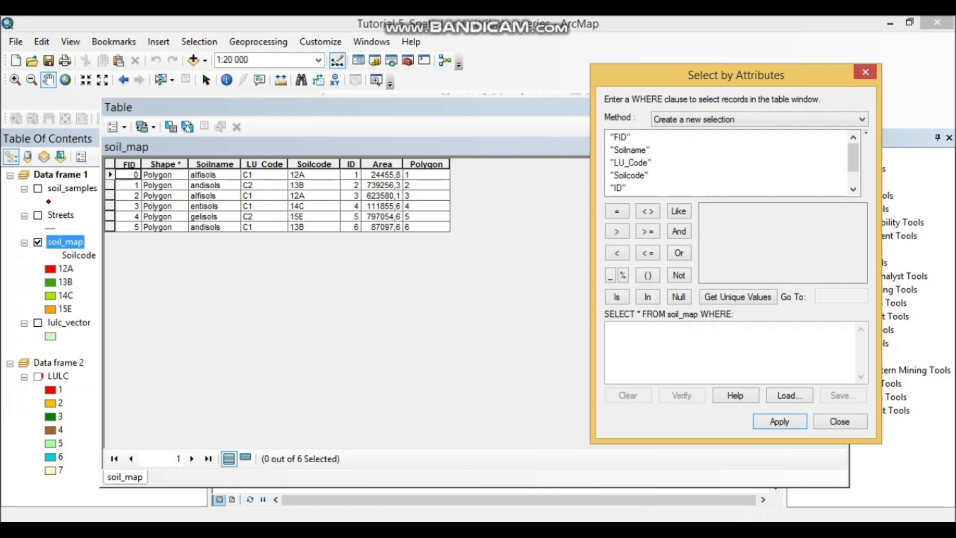
Check exercise b in the Word document, then return to ArcMap and start the WHERE clause with "Area" >100000.
key(alt+Tab)
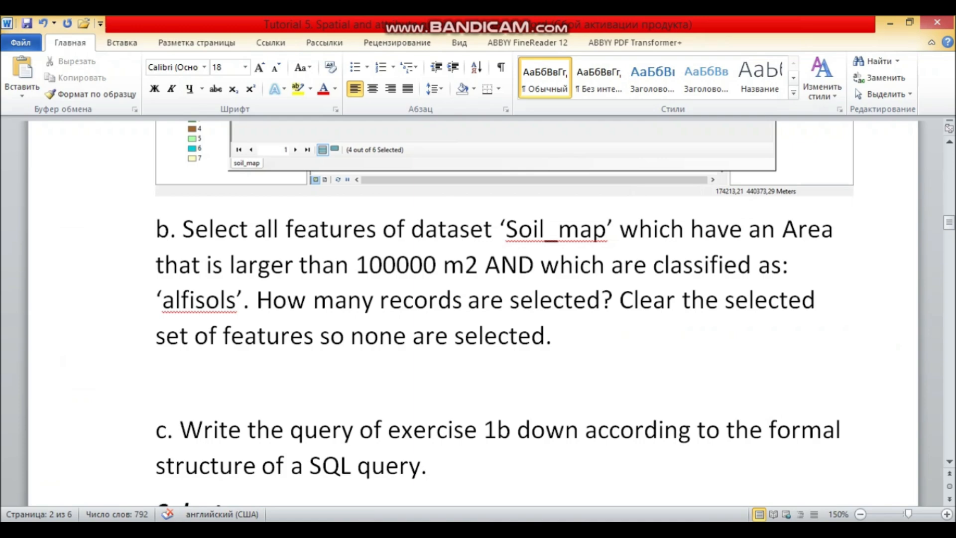
key(alt+Tab)
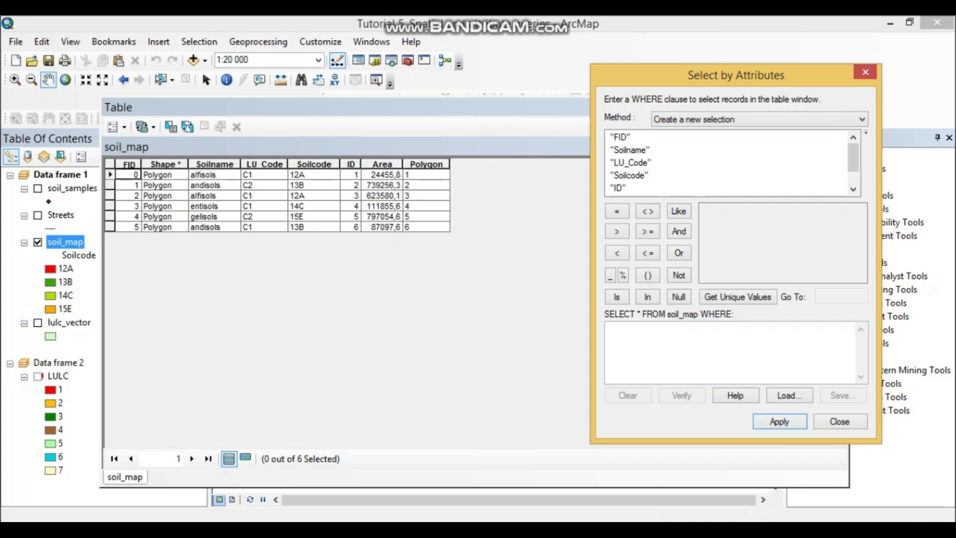
click(730, 351)
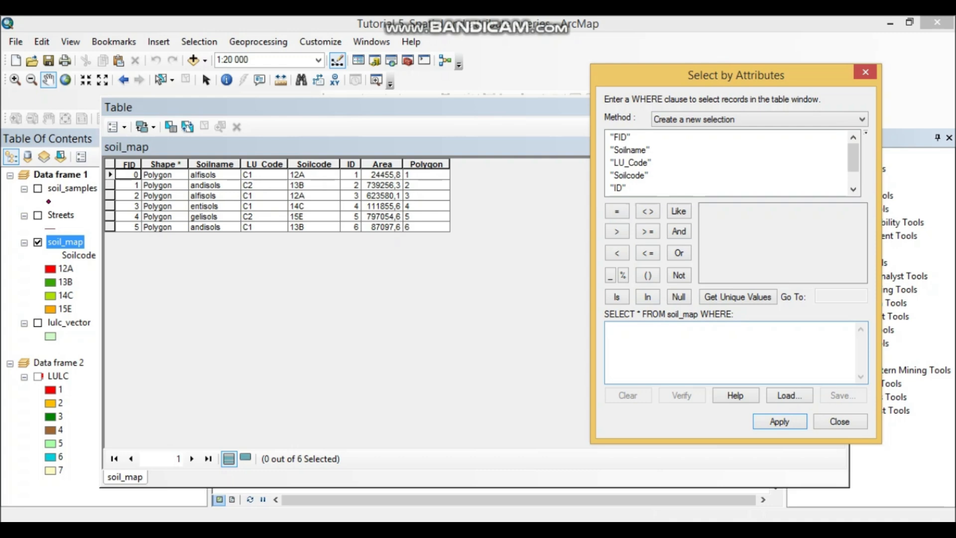
scroll(727, 163, down, 1)
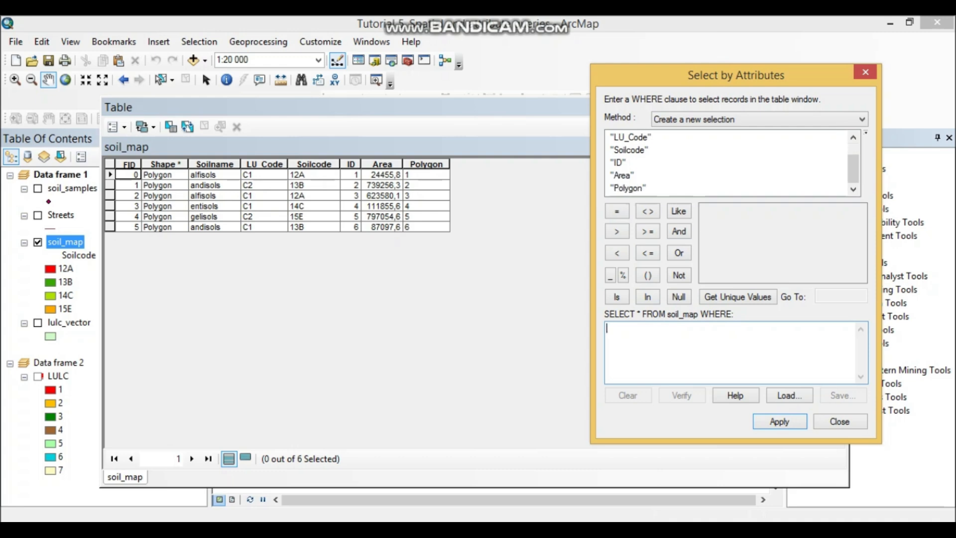
double_click(622, 175)
click(617, 231)
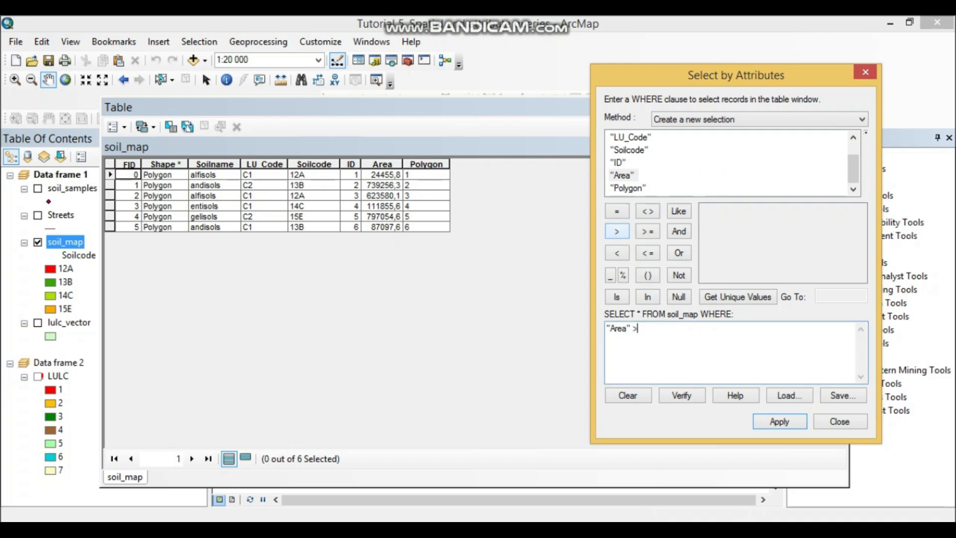
text(100000)
Extend the WHERE clause with AND "Soilname" = 'alfisols', taking the soil name from the field's unique values.
click(680, 231)
scroll(727, 162, up, 1)
scroll(727, 162, down, 1)
scroll(622, 175, up, 2)
double_click(630, 149)
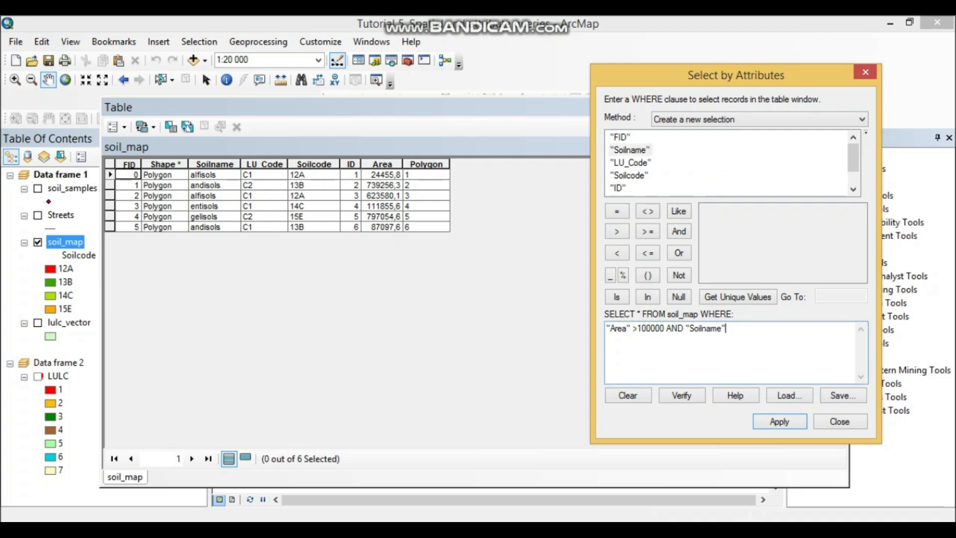
text(=)
click(630, 150)
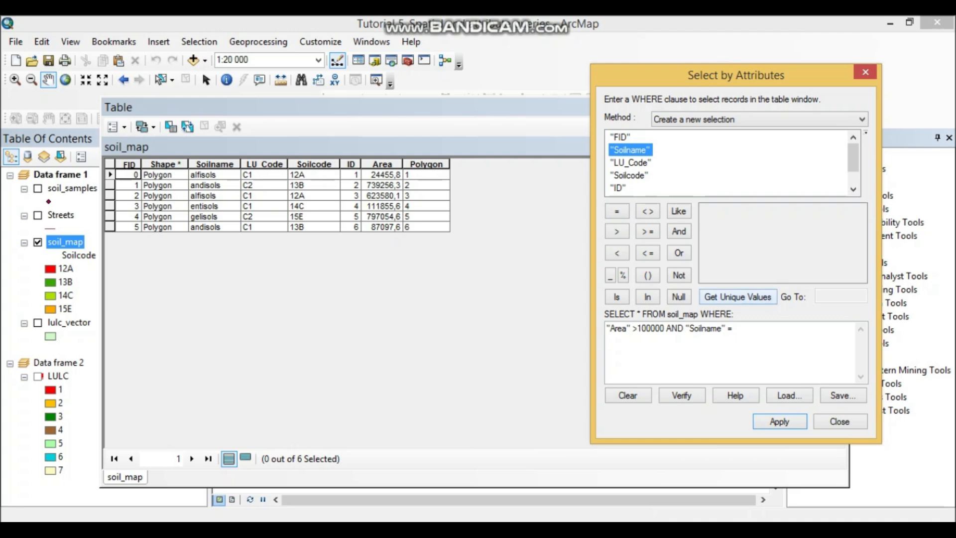
click(737, 297)
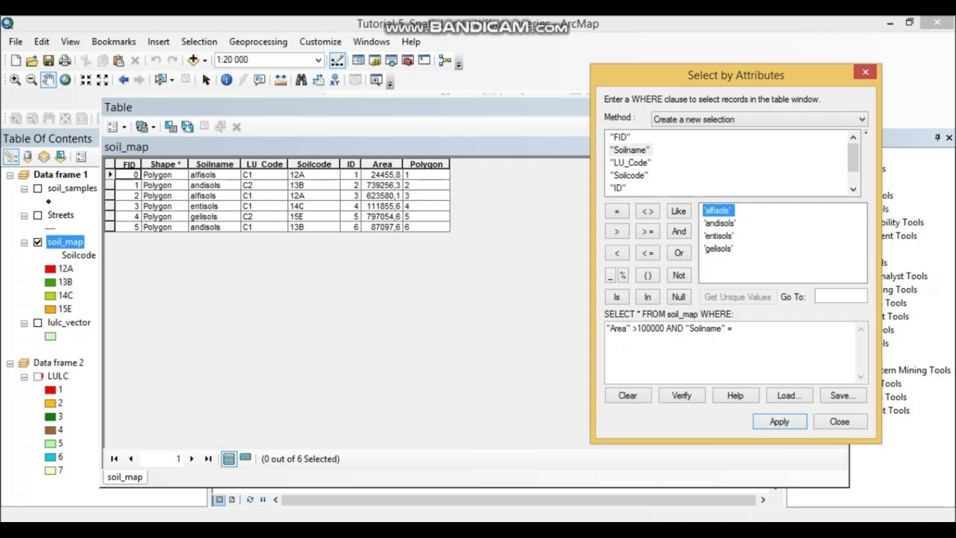
double_click(718, 210)
Paste a screenshot of the Select by Attributes dialog below exercise b in the Word document and return to ArcMap.
key(Tab)
key(alt+Tab)
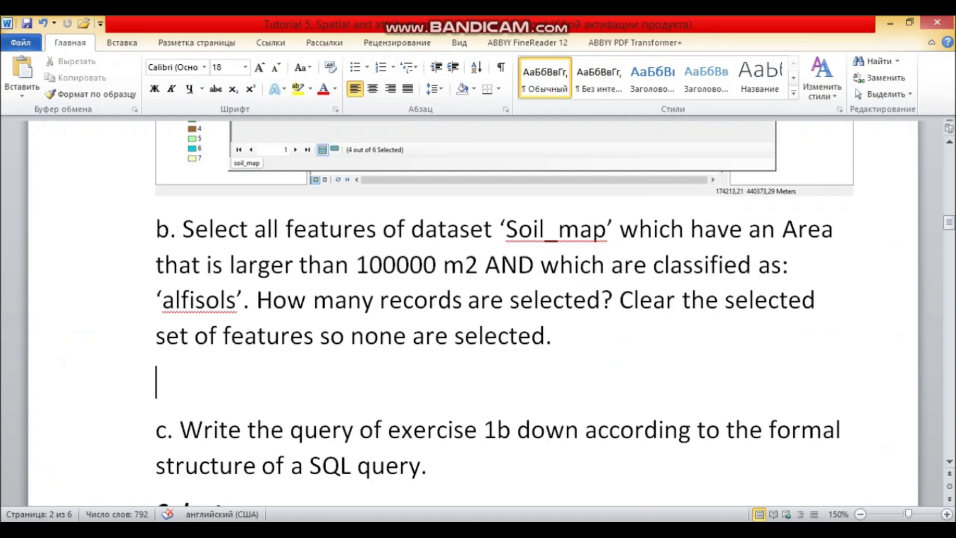
key(ctrl+v)
key(alt+Tab)
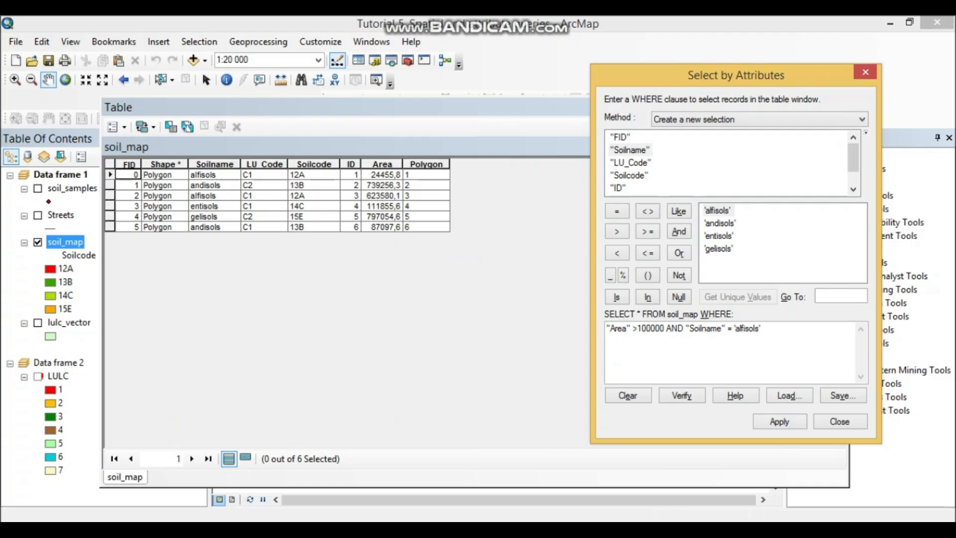
Verify and apply the combined Area and Soilname query on soil_map, and close the attribute table.
key(alt+v)
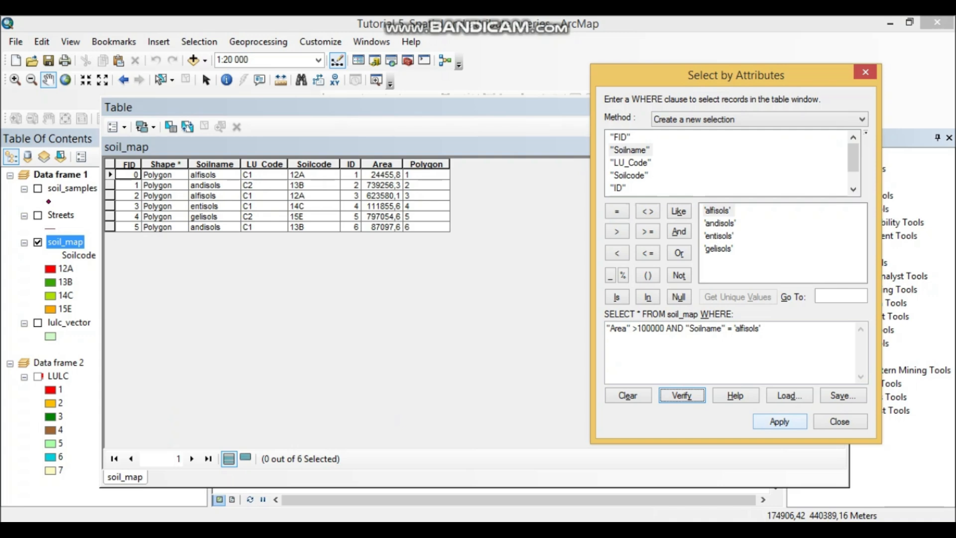
click(779, 421)
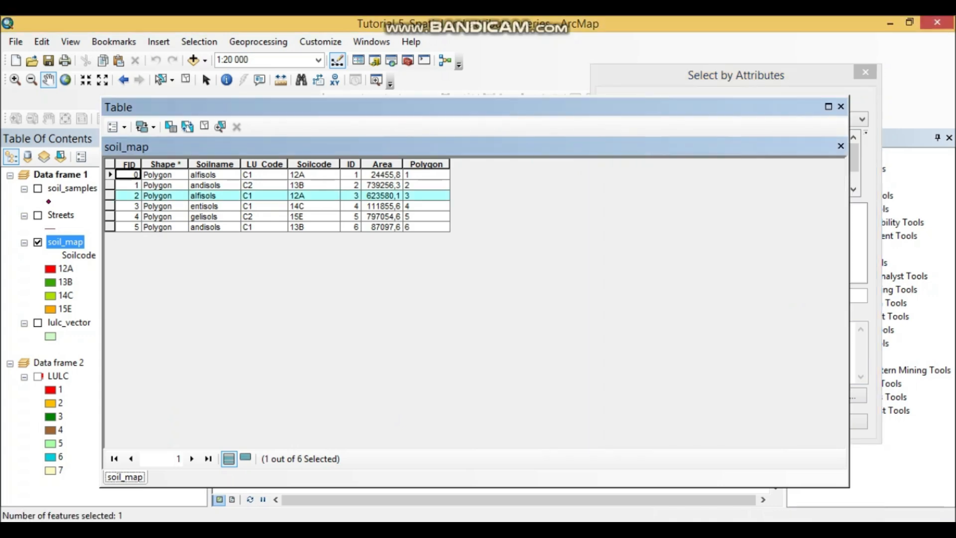
click(841, 107)
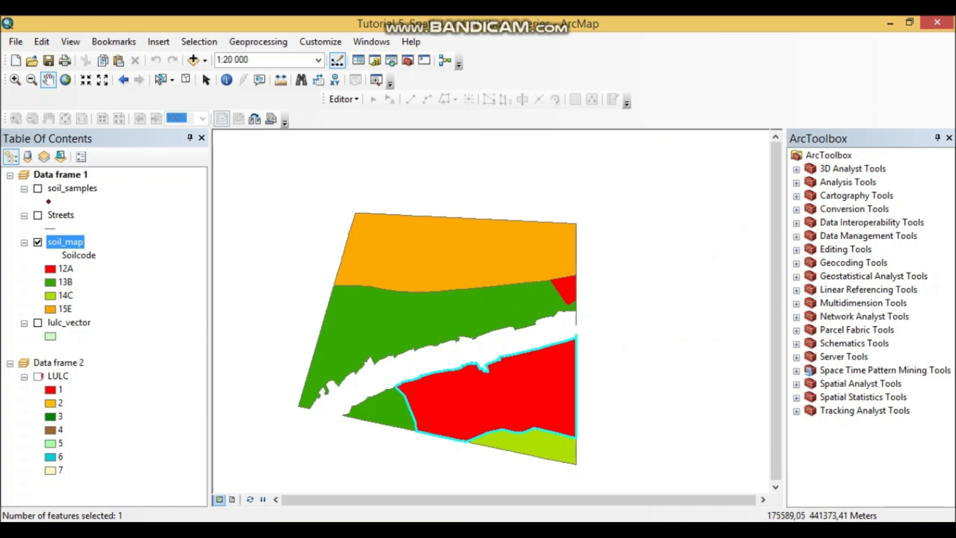
Capture the map with the selected polygon using the Windows snipping tool and copy the snip.
drag(501, 328, 492, 312)
key(super)
click(60, 277)
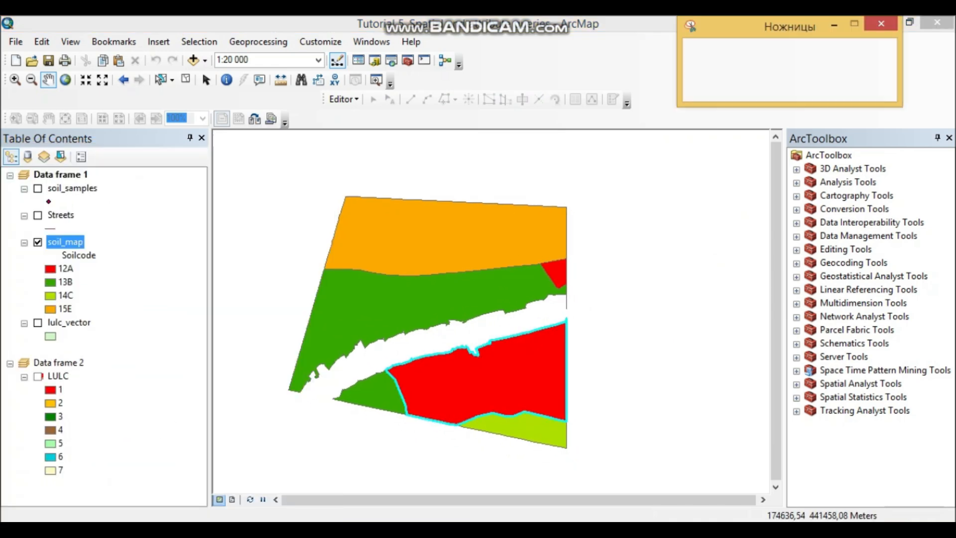
click(698, 52)
drag(303, 162, 645, 496)
right_click(426, 323)
click(468, 346)
Switch to the Word document and paste the map snip after the query image of exercise b.
key(alt+Tab)
scroll(478, 309, down, 2)
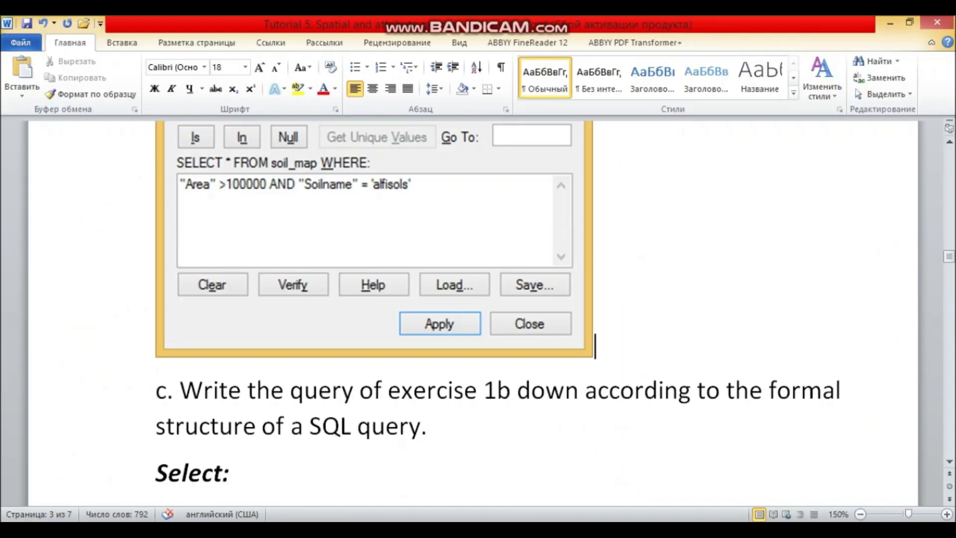
scroll(478, 309, up, 1)
key(ctrl+v)
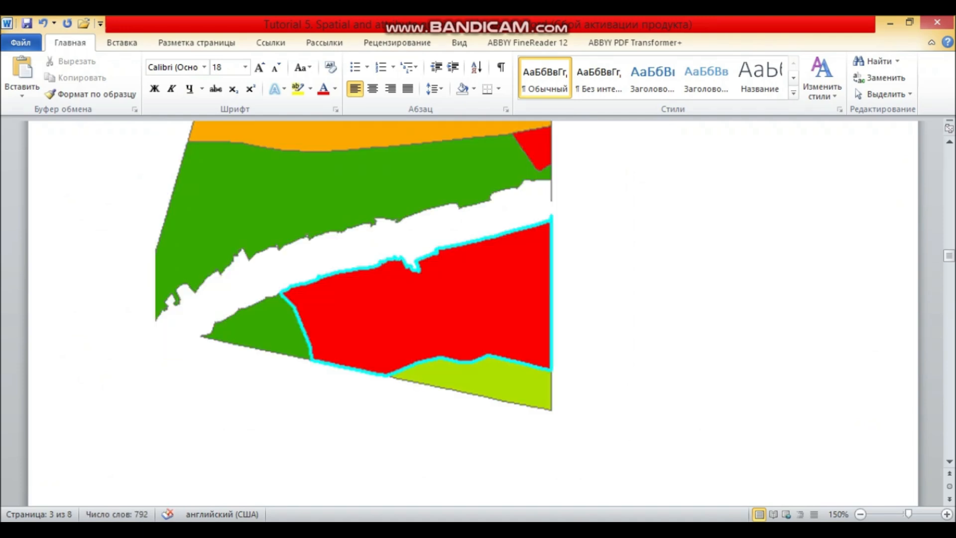
Return to ArcMap, reopen the soil_map attribute table, and clear the selected records.
key(alt+Tab)
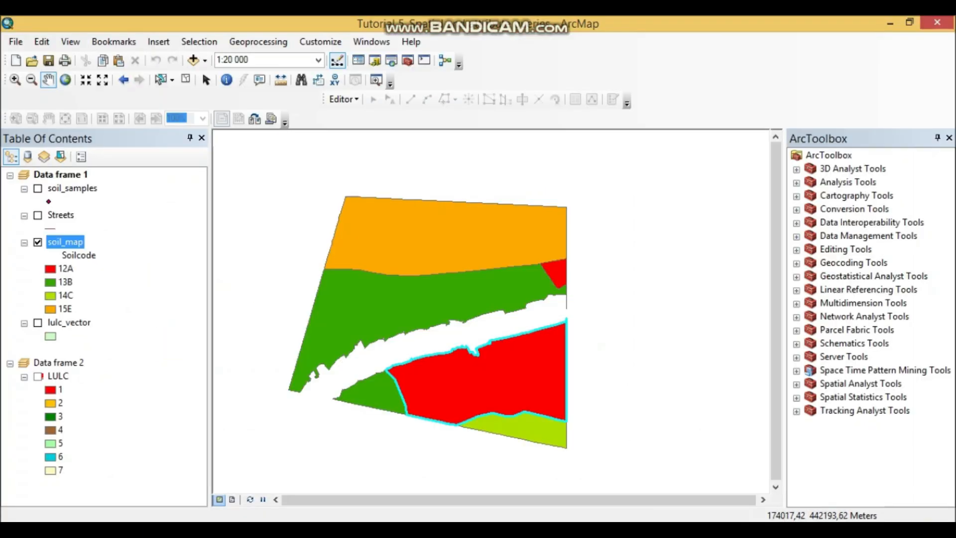
right_click(65, 241)
click(99, 242)
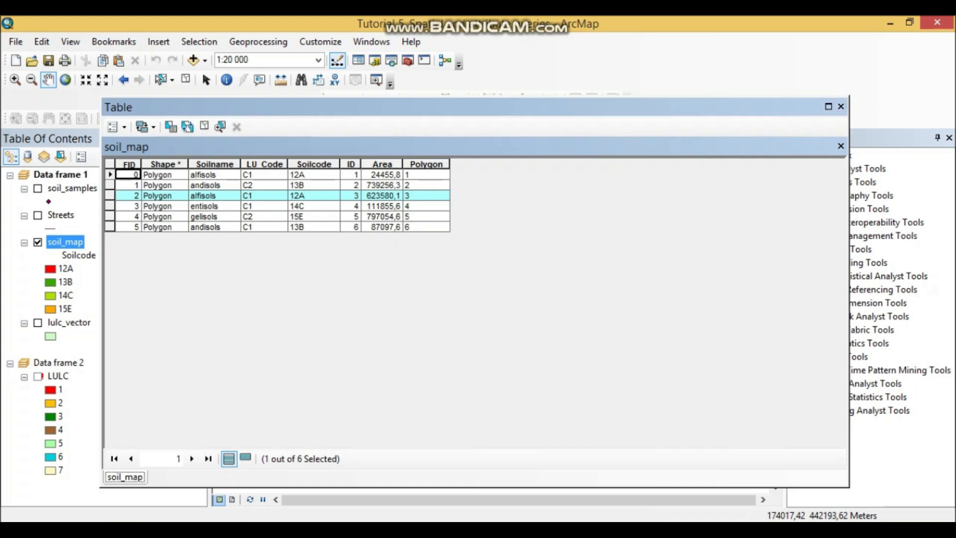
click(204, 126)
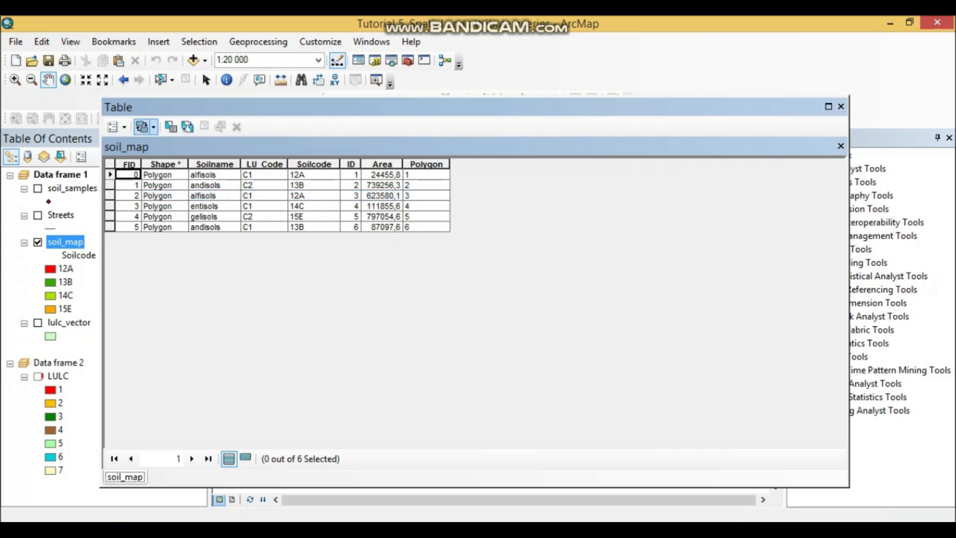
Use Select by Attributes from the table to create a new selection of the soil_map records where "Area" >100000.
click(170, 126)
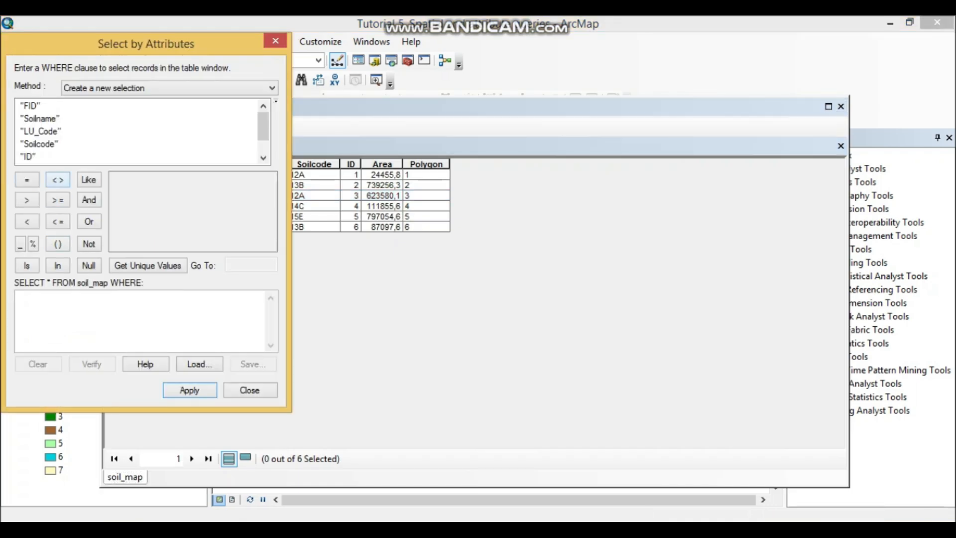
drag(263, 126, 262, 139)
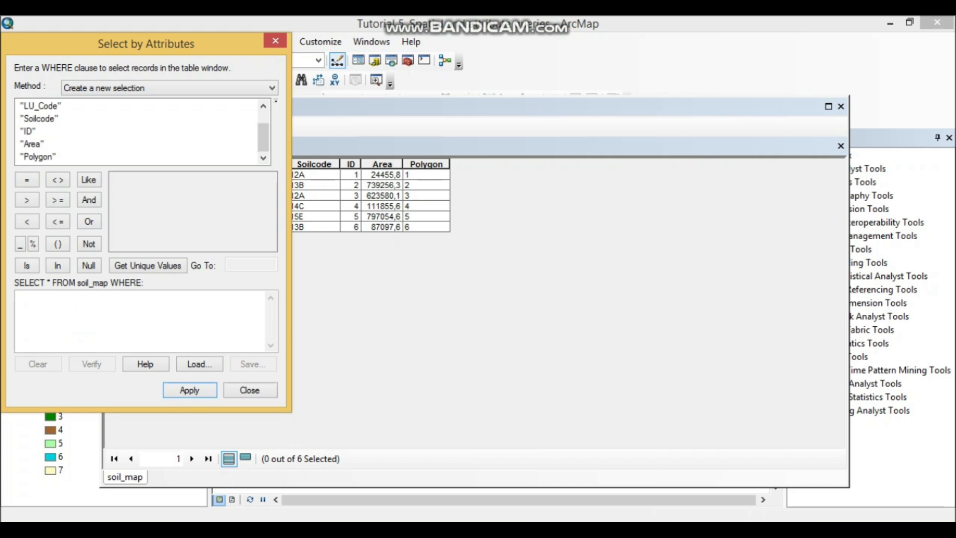
double_click(32, 144)
click(27, 200)
text(1)
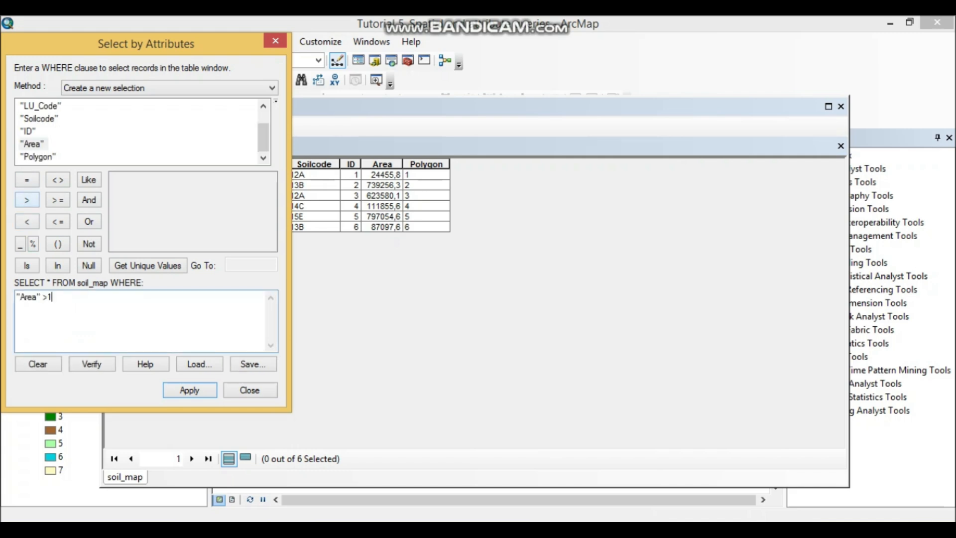
text(00000)
click(189, 390)
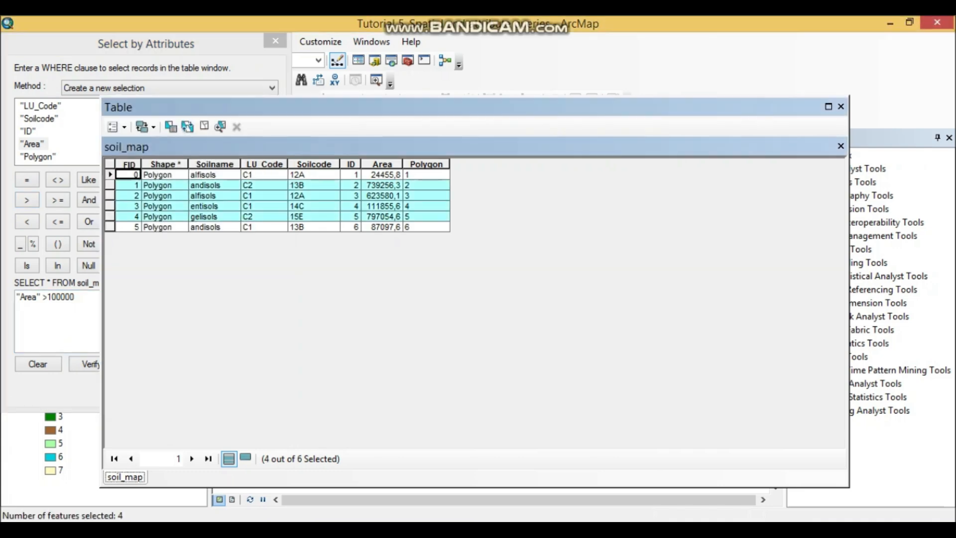
Switch the selection method to Select from current selection and remove the existing WHERE expression.
drag(146, 44, 673, 105)
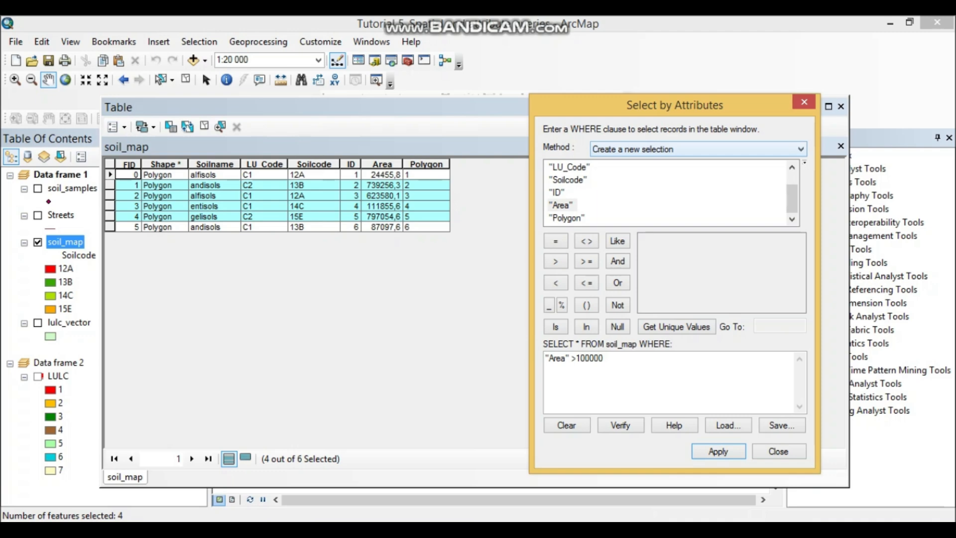
click(800, 150)
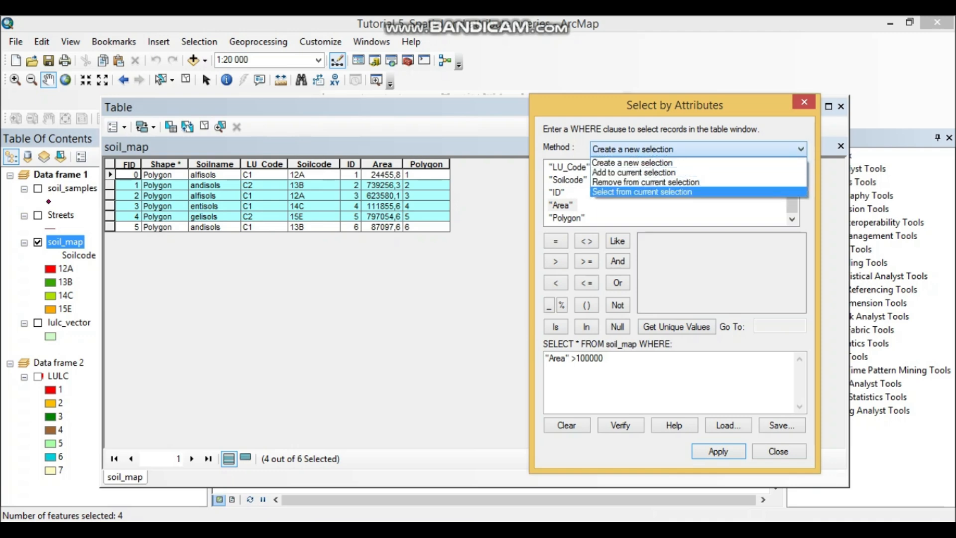
click(697, 192)
drag(604, 359, 544, 358)
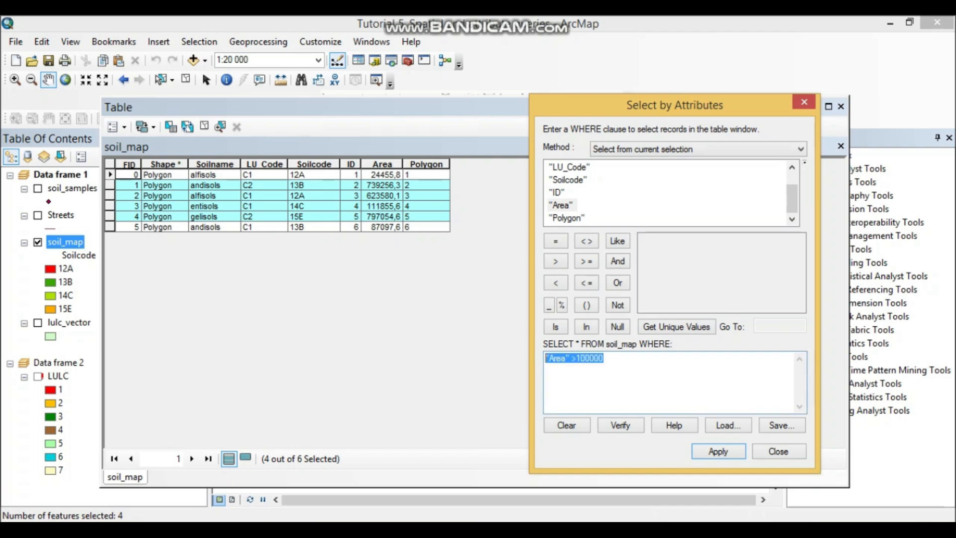
key(Delete)
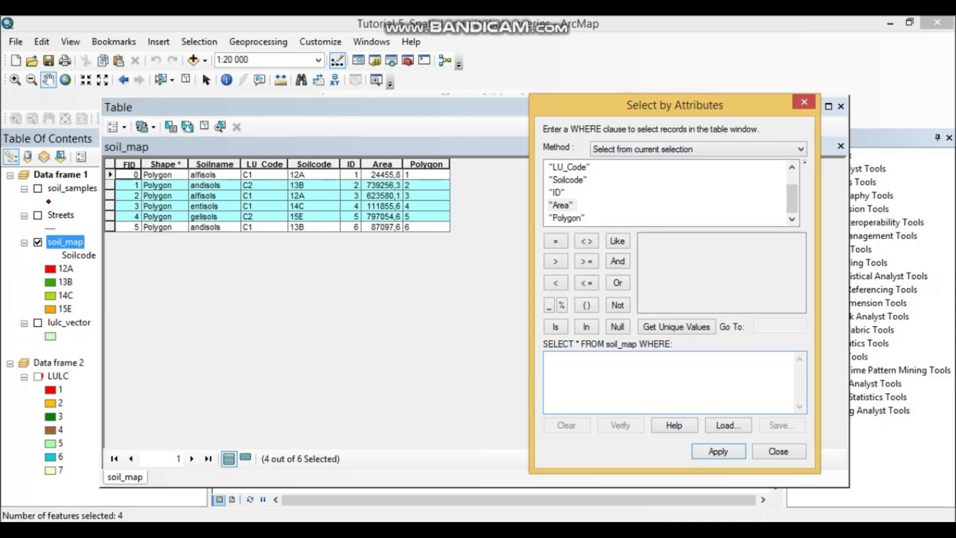
Narrow the current selection with "Soilname" = 'alfisols' and close the attribute table.
click(568, 180)
scroll(568, 180, up, 1)
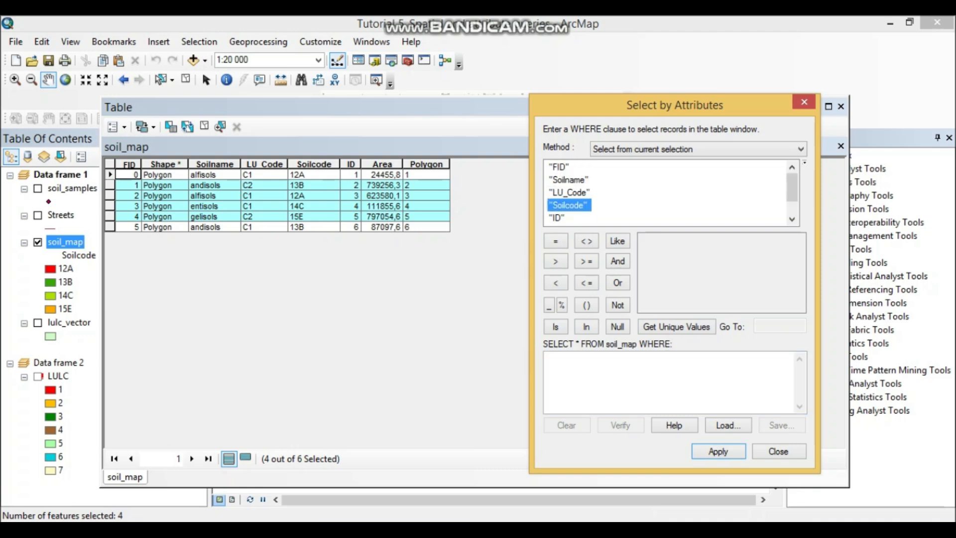
double_click(568, 180)
click(555, 241)
click(676, 326)
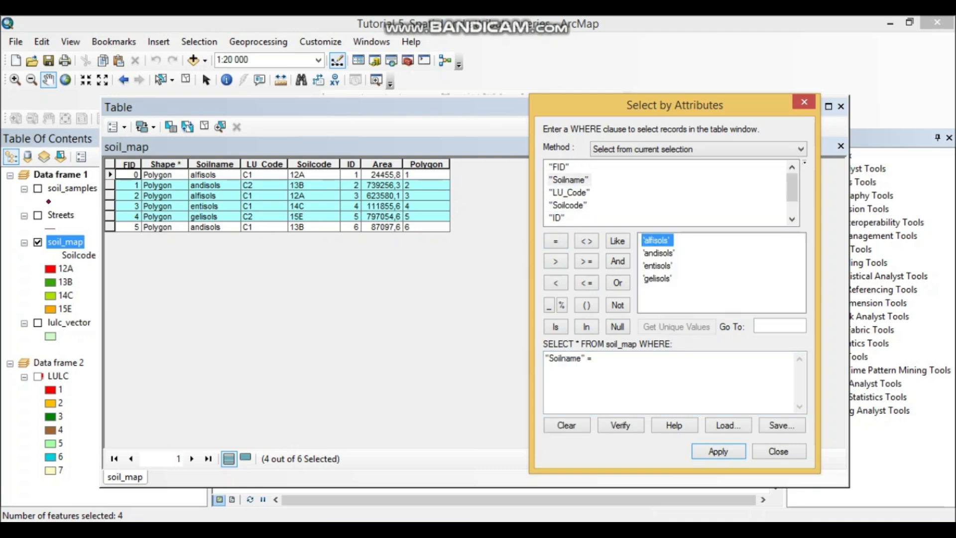
double_click(656, 241)
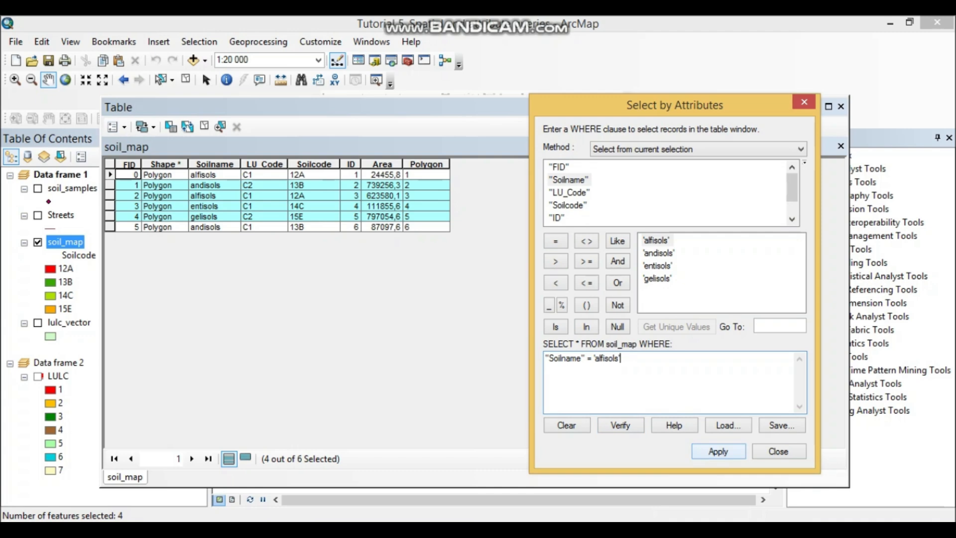
click(718, 451)
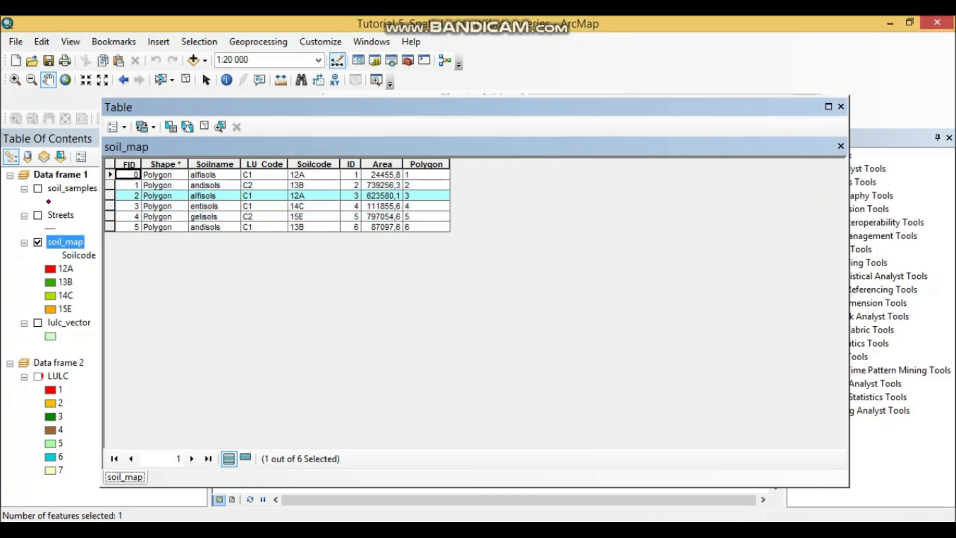
click(841, 107)
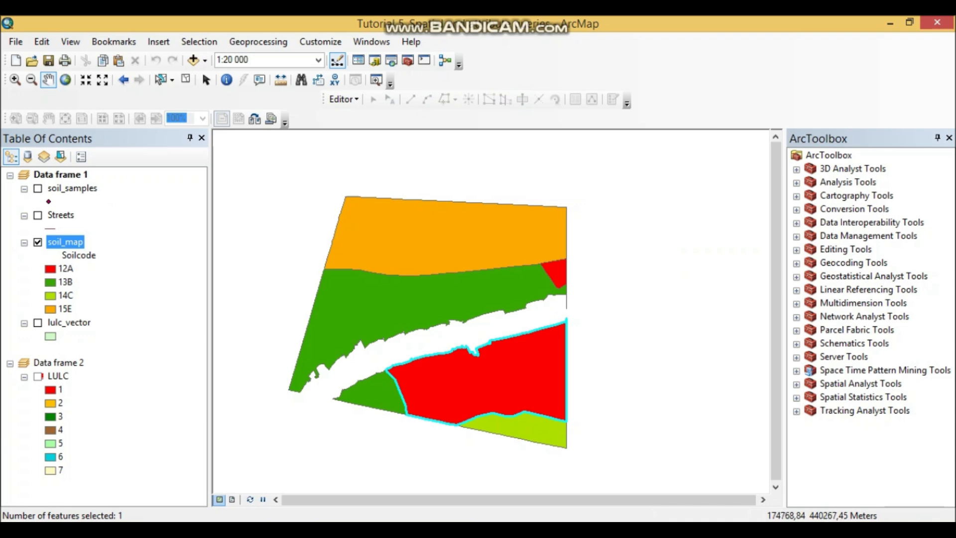
Switch to the Word document and shrink the pasted map image proportionally so exercise c moves up beneath it.
click(152, 530)
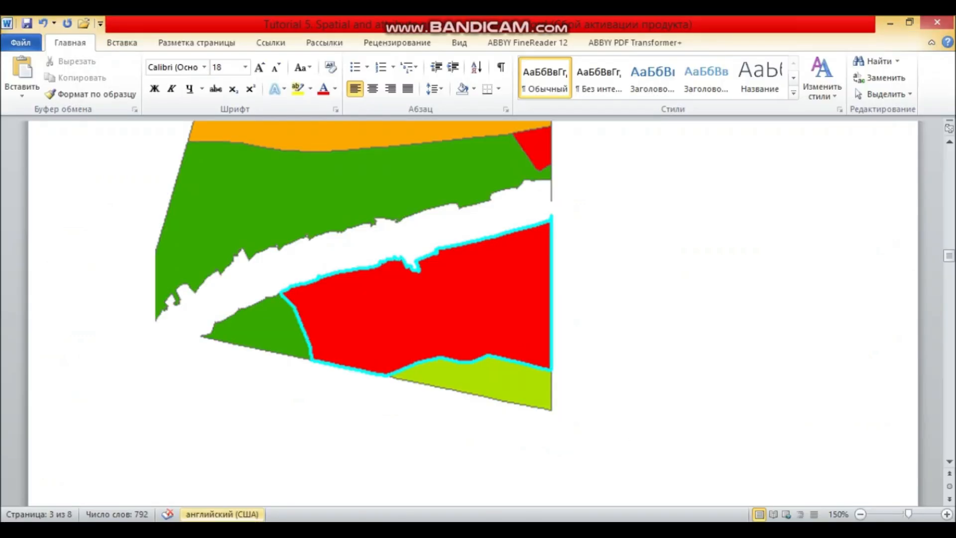
scroll(392, 294, down, 2)
scroll(393, 294, up, 2)
click(393, 294)
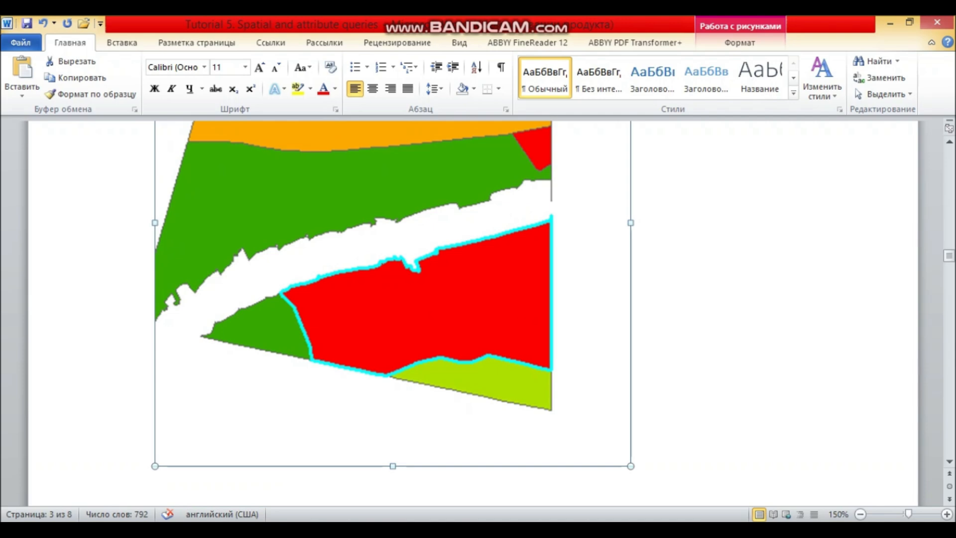
drag(631, 466, 562, 396)
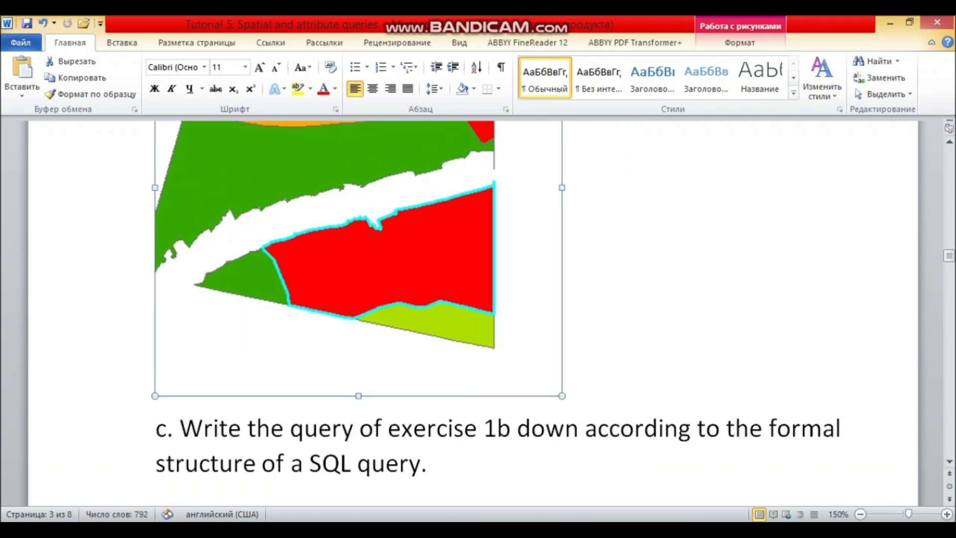
Read the exercise c SQL query template, switch to ArcMap and review the selection methods in soil_map's Select by Attributes.
scroll(562, 396, down, 2)
scroll(473, 314, down, 2)
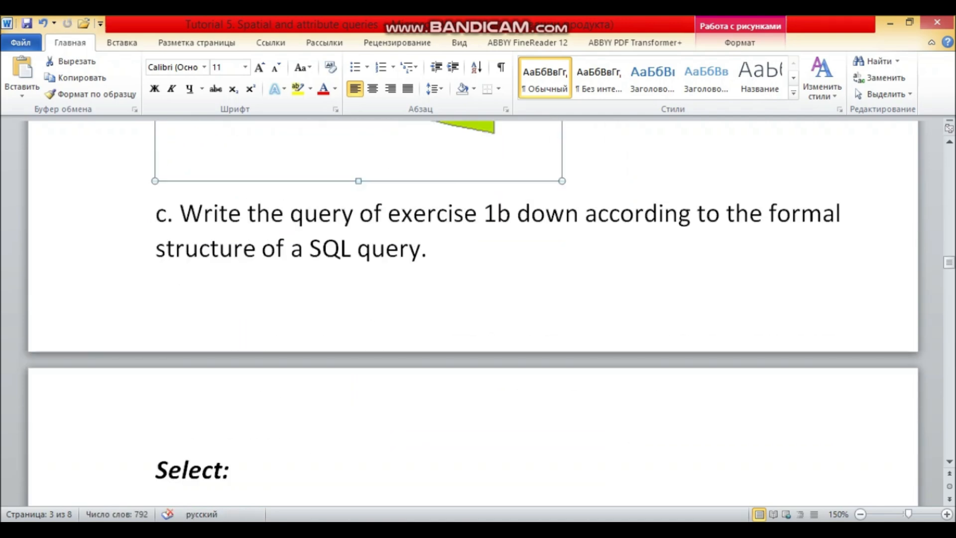
scroll(473, 314, down, 2)
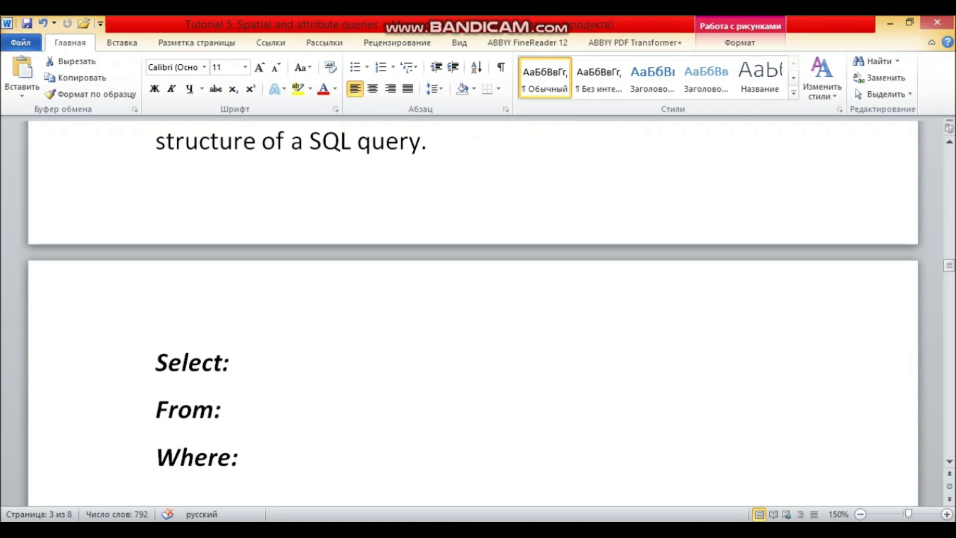
key(alt+Tab)
key(alt+Tab)
key(alt+Tab)
right_click(70, 241)
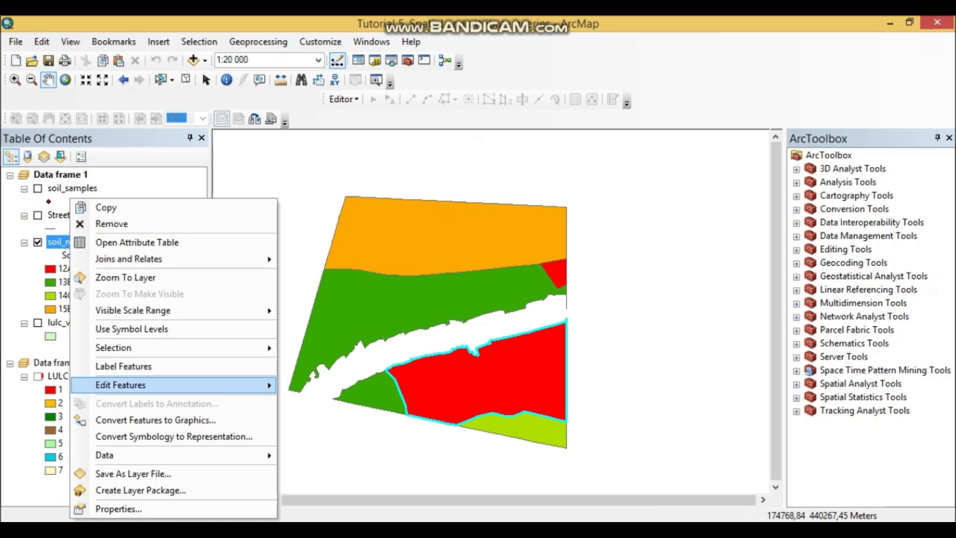
click(131, 241)
click(171, 126)
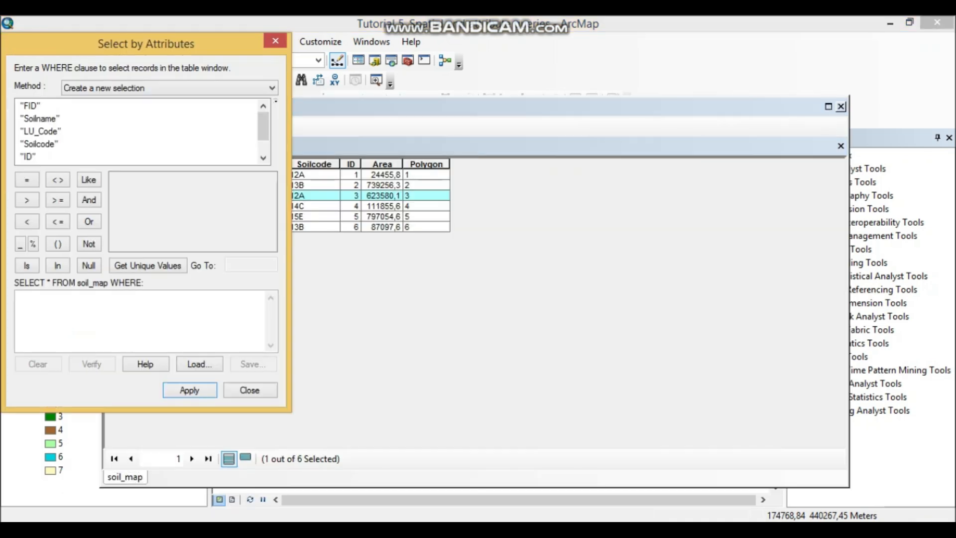
click(170, 88)
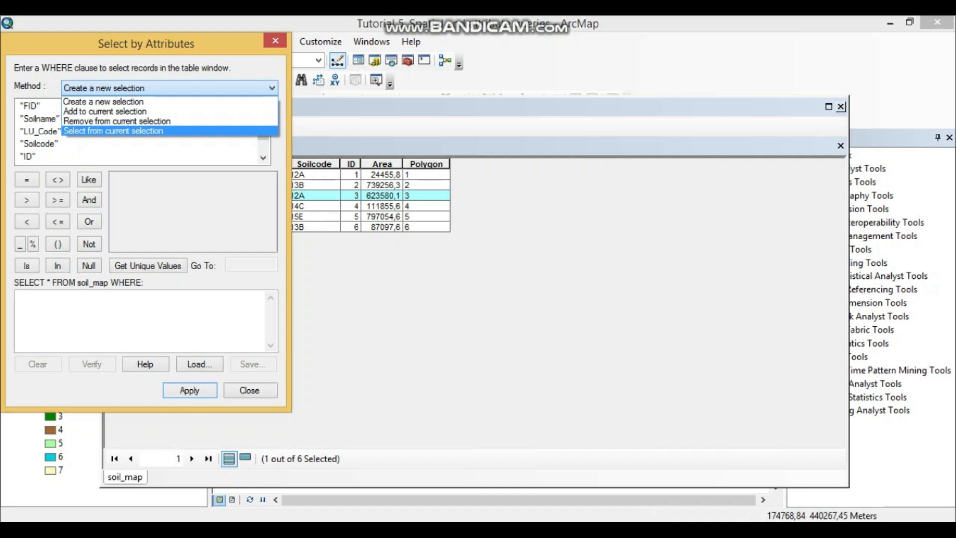
click(170, 101)
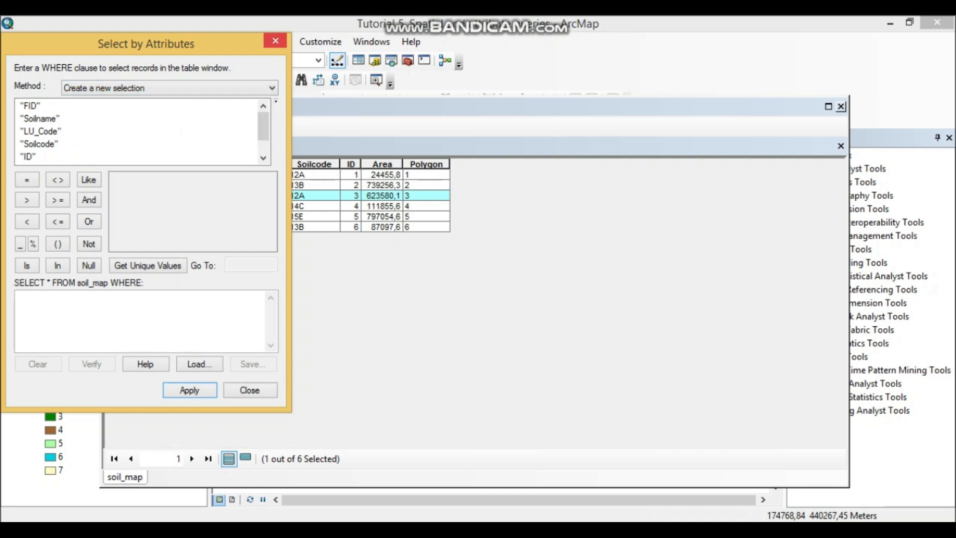
click(275, 41)
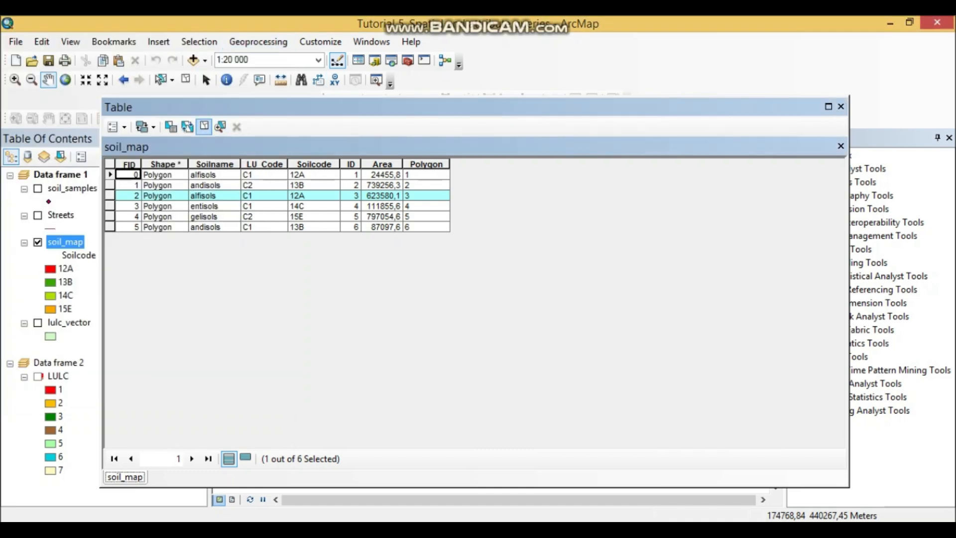
Clear the soil_map selection, close its attribute table and return to the Word document.
click(204, 126)
click(841, 106)
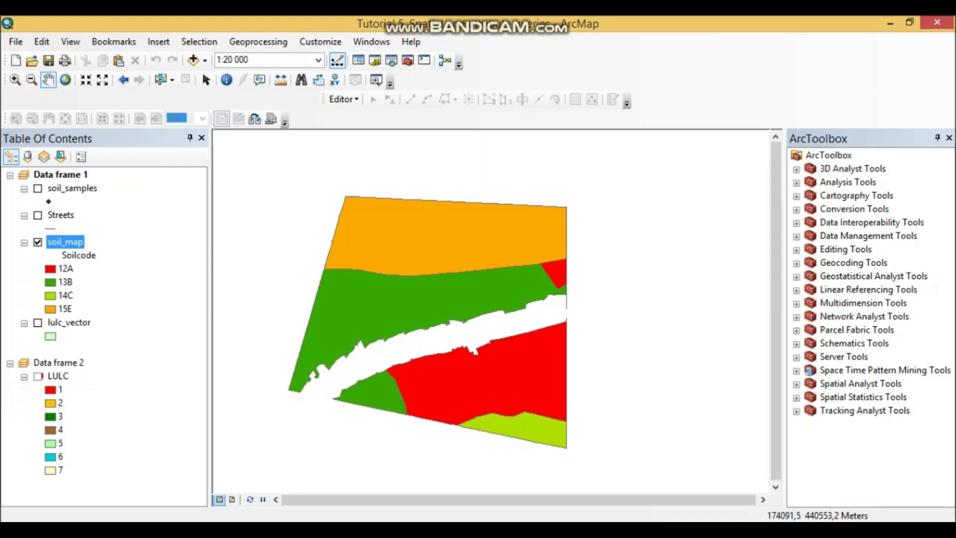
click(155, 459)
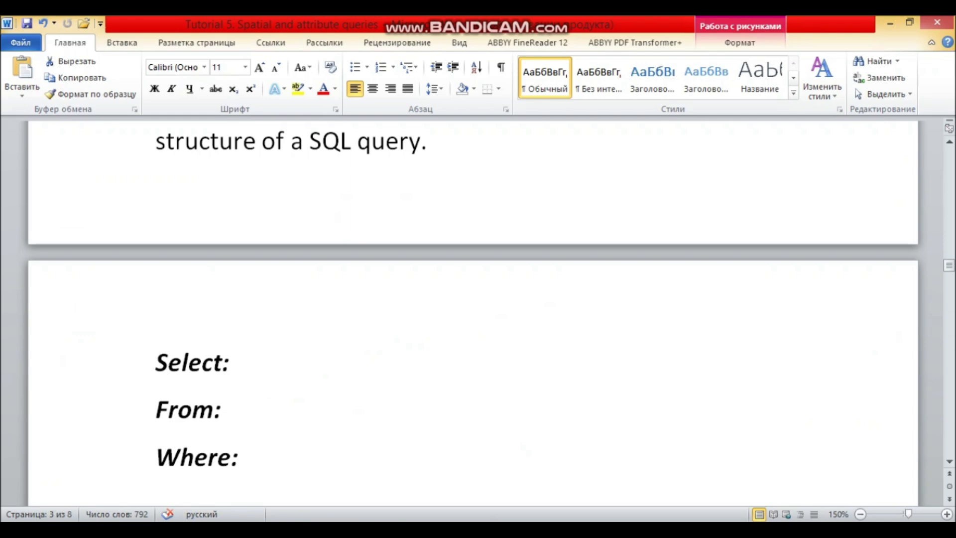
Fill in the Select line of the exercise c query with "polygons".
scroll(473, 313, down, 1)
click(156, 451)
scroll(473, 314, up, 2)
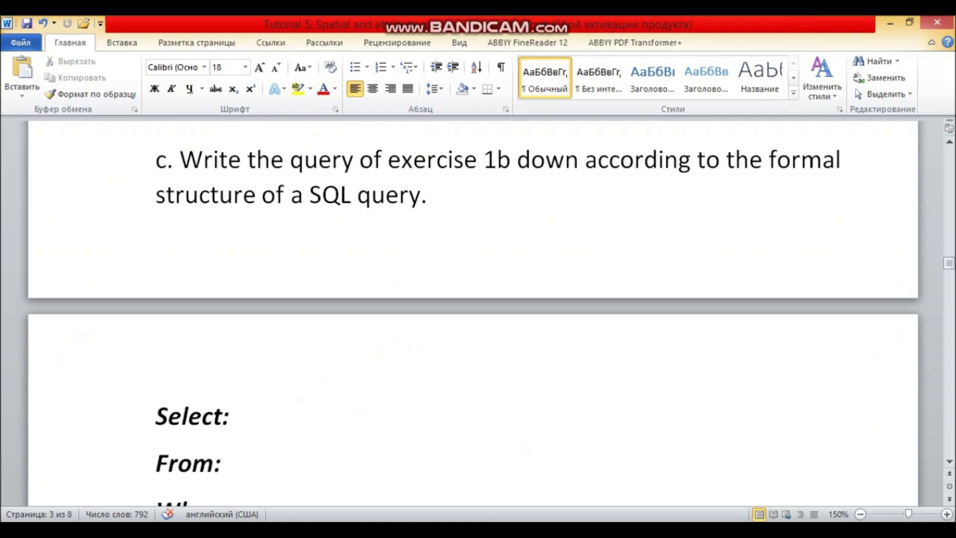
scroll(473, 313, down, 2)
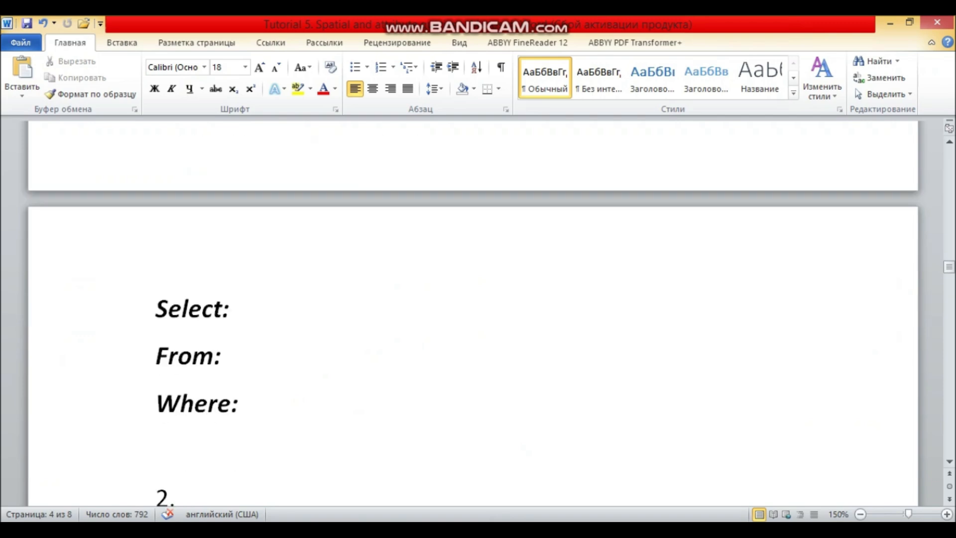
click(232, 309)
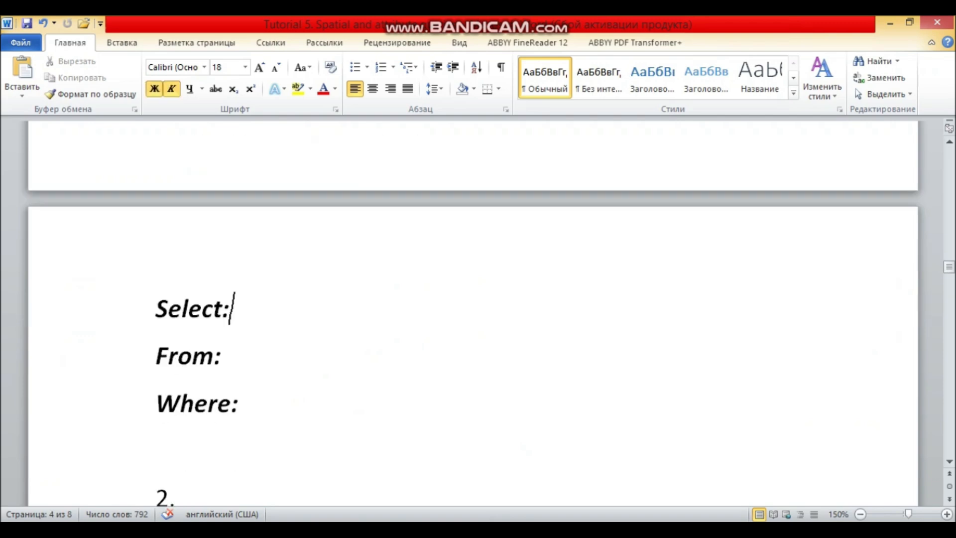
drag(241, 404, 157, 309)
click(224, 356)
click(232, 309)
scroll(473, 313, up, 4)
scroll(473, 314, down, 3)
text(p)
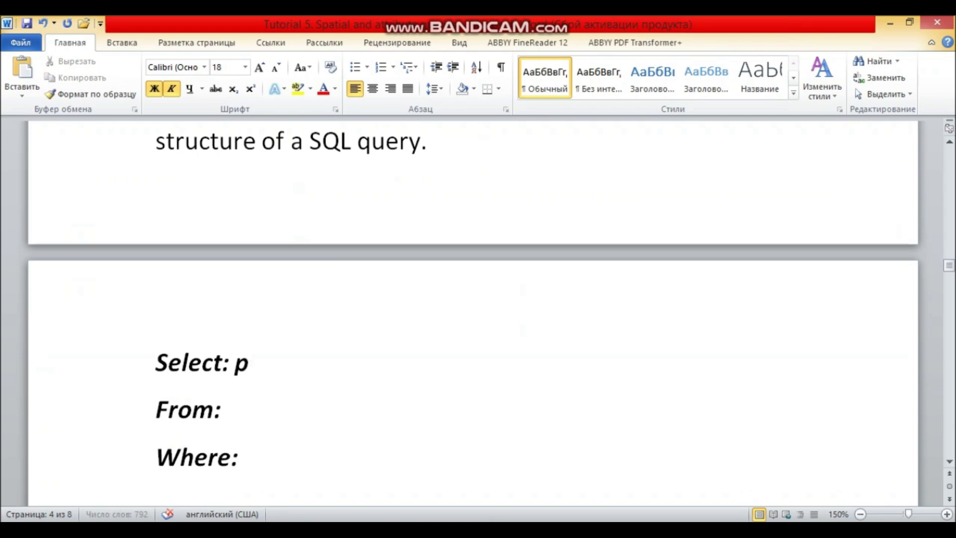
text(olygi)
key(BackSpace)
text(ons)
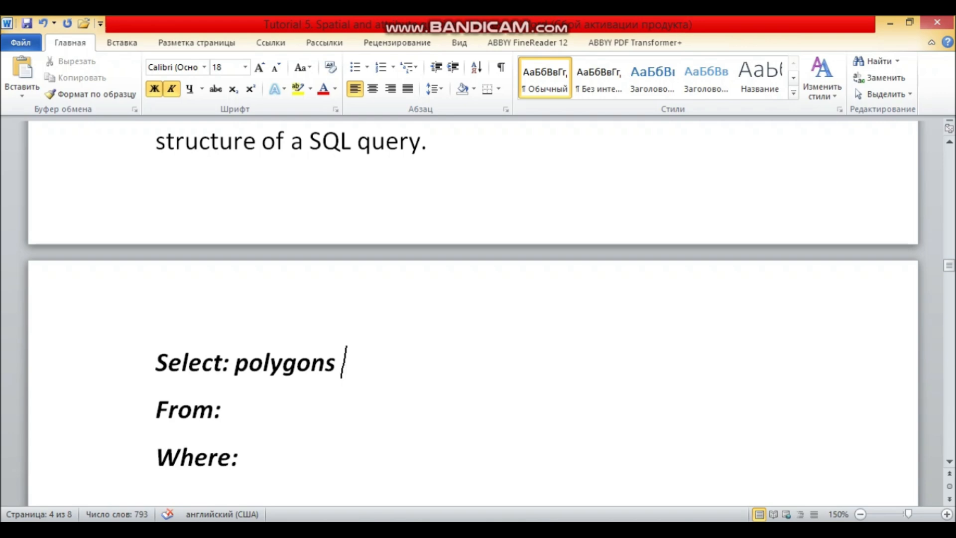
Fill in the From line of the exercise c query with "soil_map".
click(224, 409)
text(soil_map)
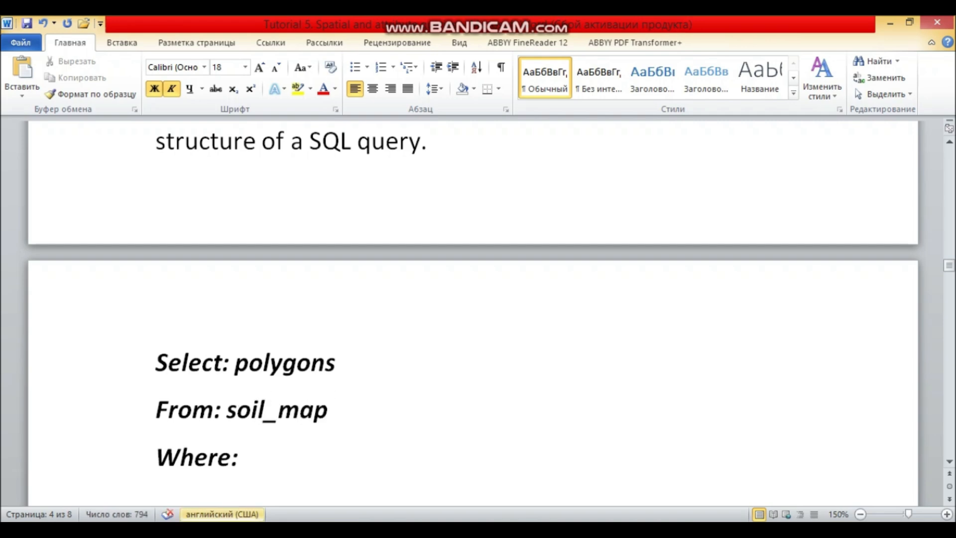
key(alt+Tab)
key(alt+Tab)
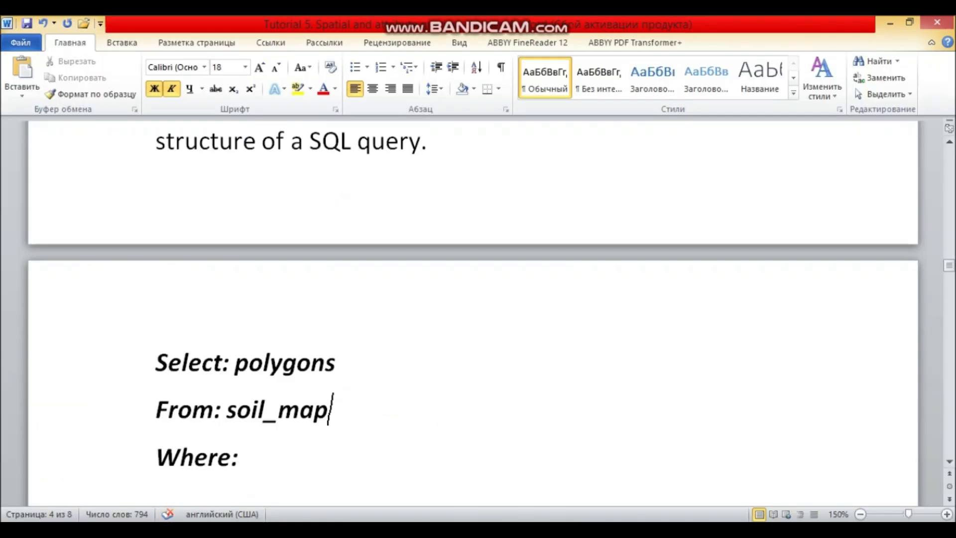
Enter "Area>100000 m2 AND" on the Where line of the exercise c query.
scroll(473, 319, down, 2)
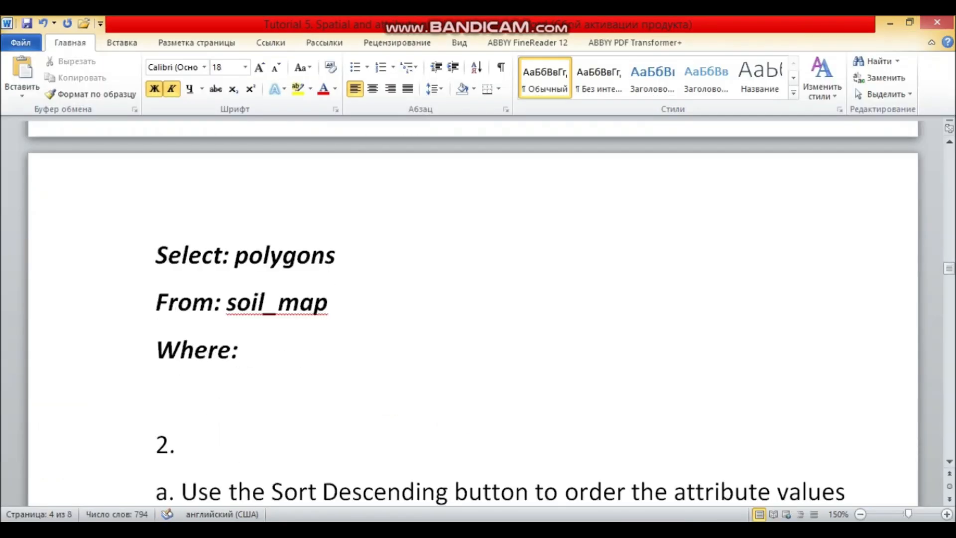
text(Area>100000 m2 AND)
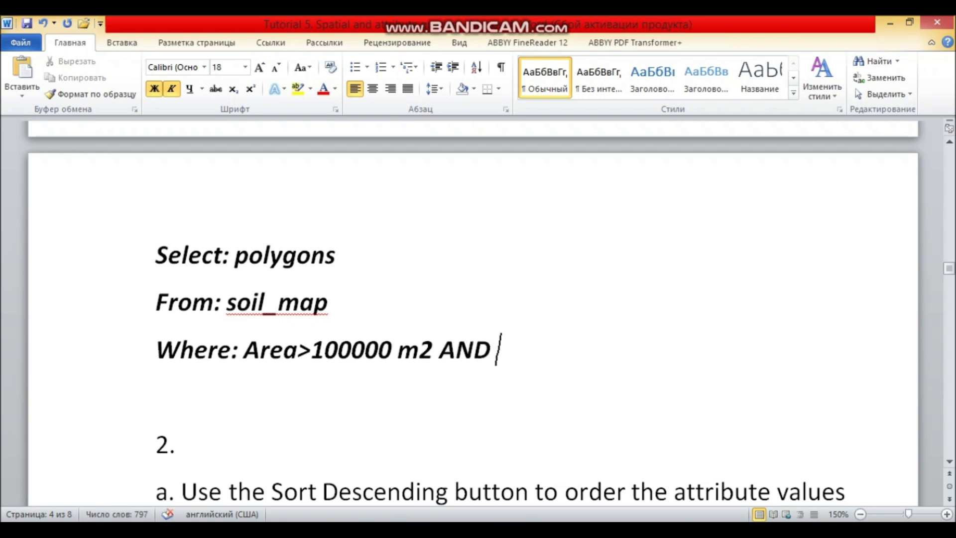